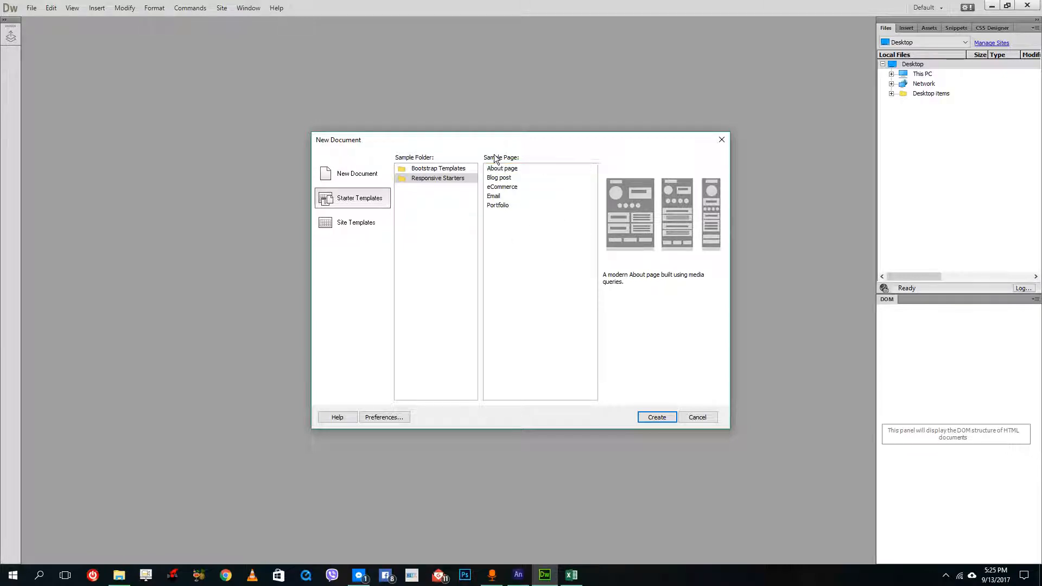
- Create an About page from the Responsive Starters and save it as starter in the About Page folder with its dependent files
click(504, 170)
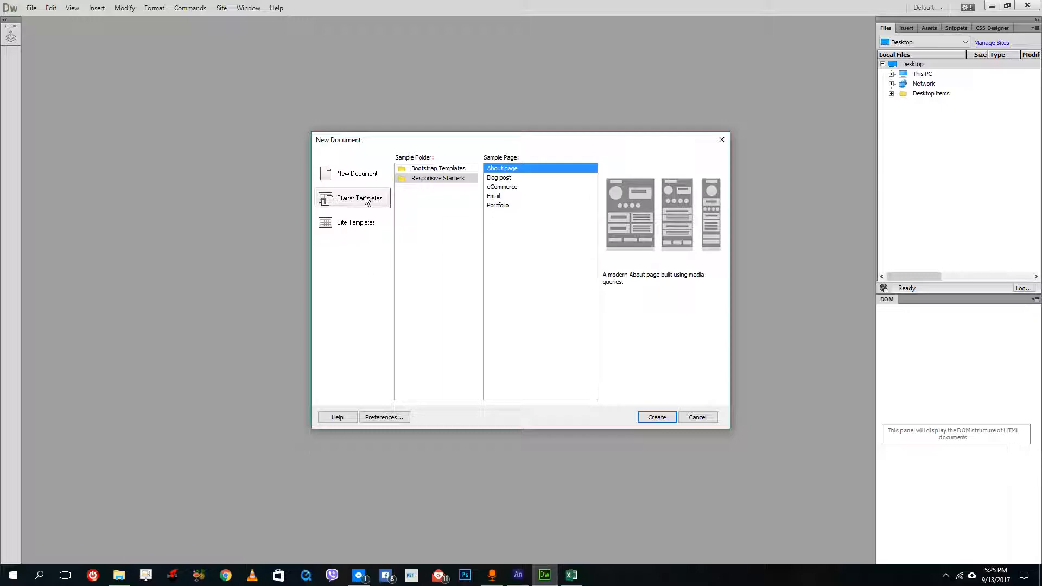
click(656, 417)
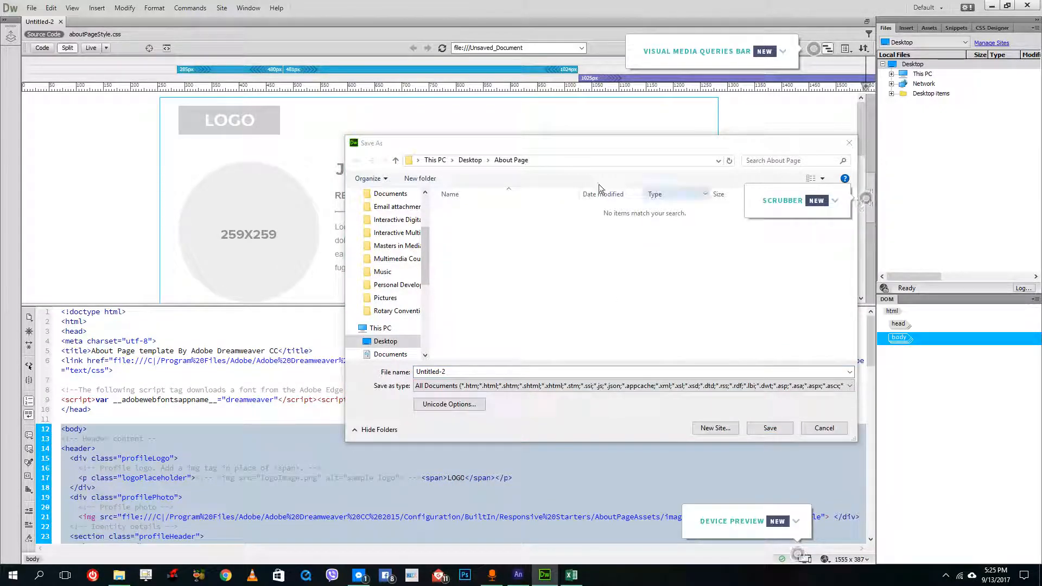
drag(501, 147, 400, 153)
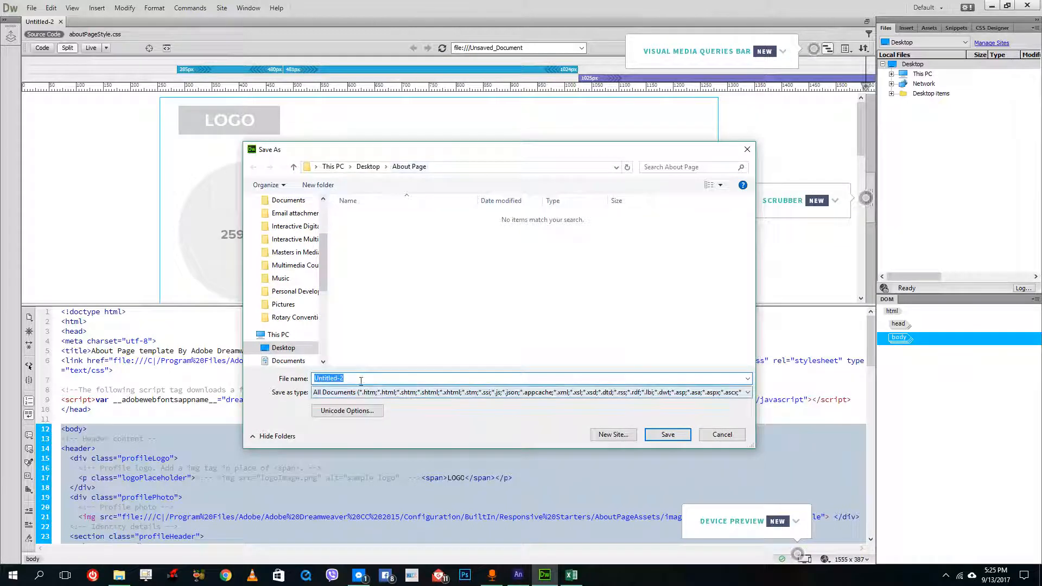
text(starter)
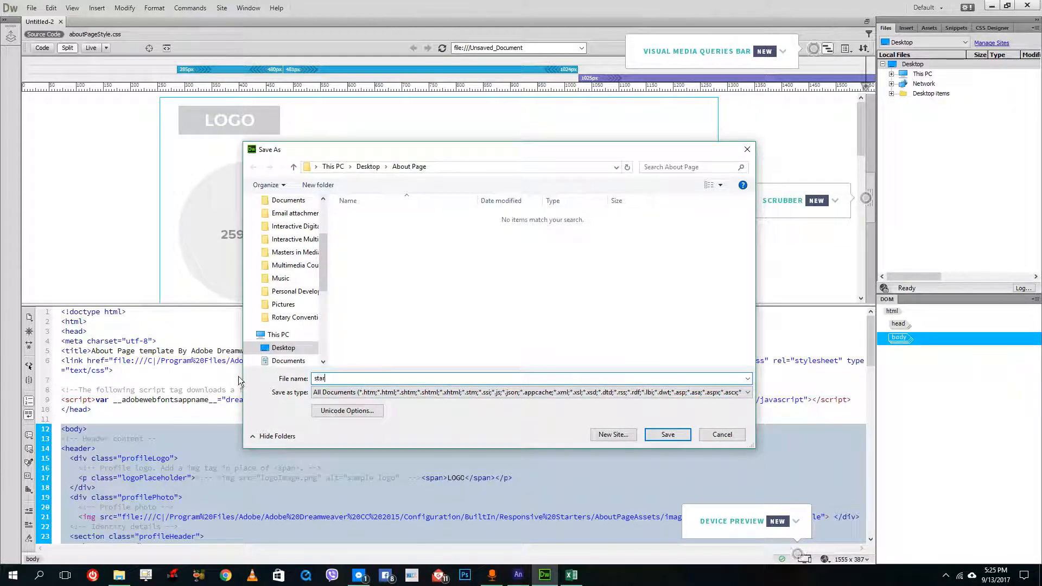
click(668, 434)
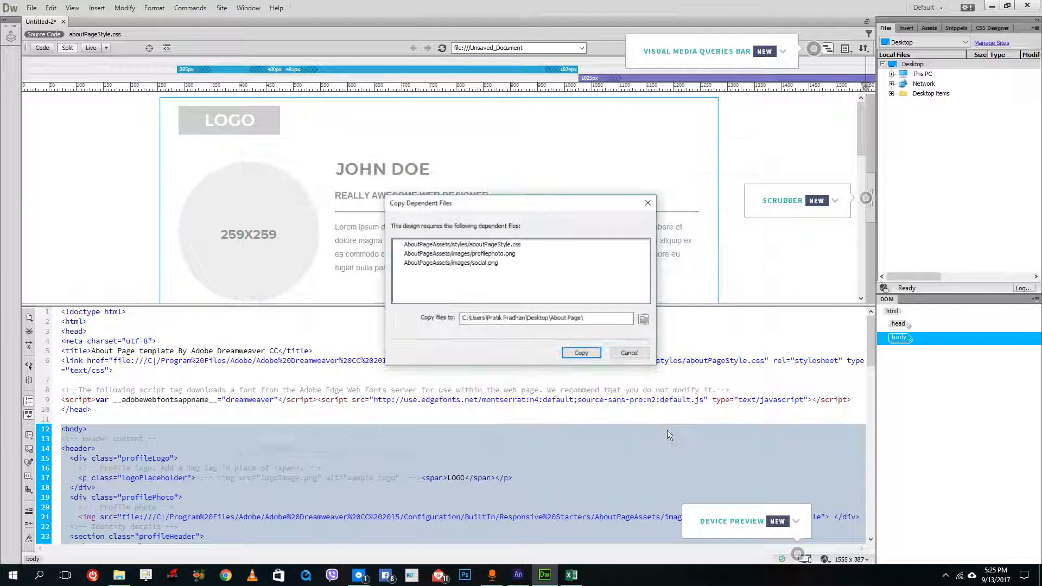
click(588, 353)
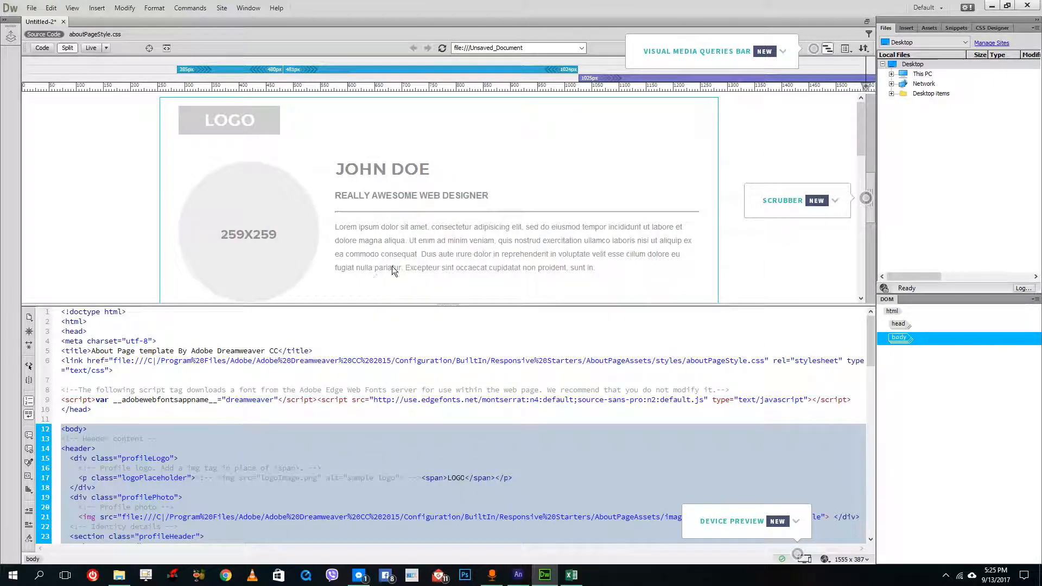
- Close the web page editor and minimize the remaining window to reach the About Page folder
click(395, 265)
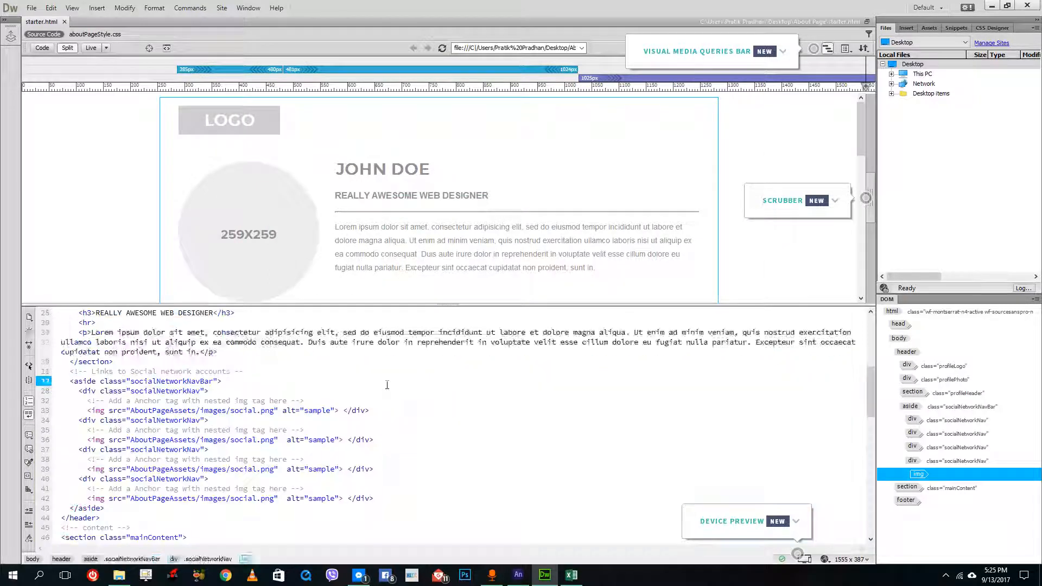
click(399, 412)
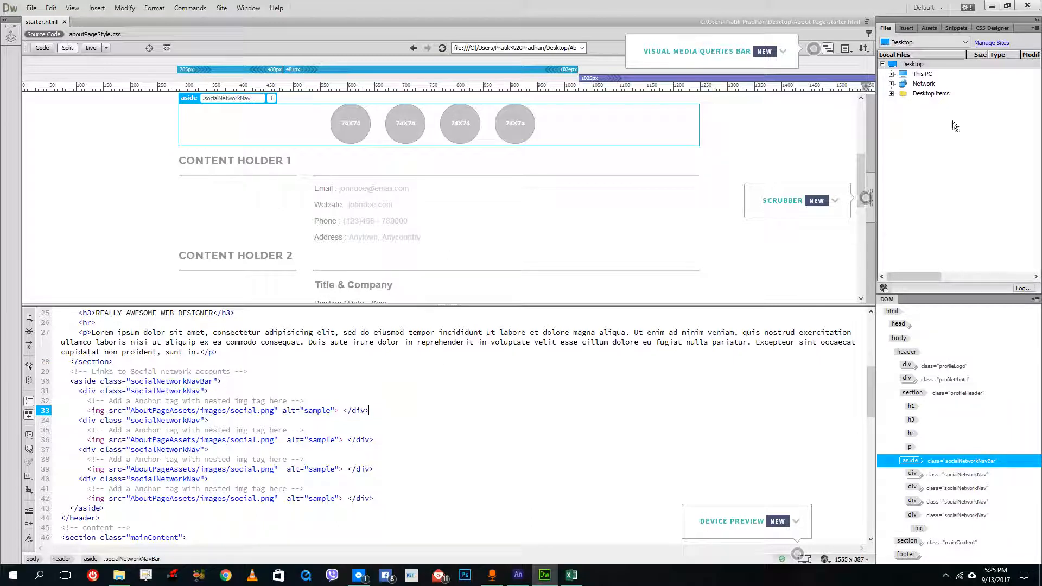
click(1029, 6)
click(978, 6)
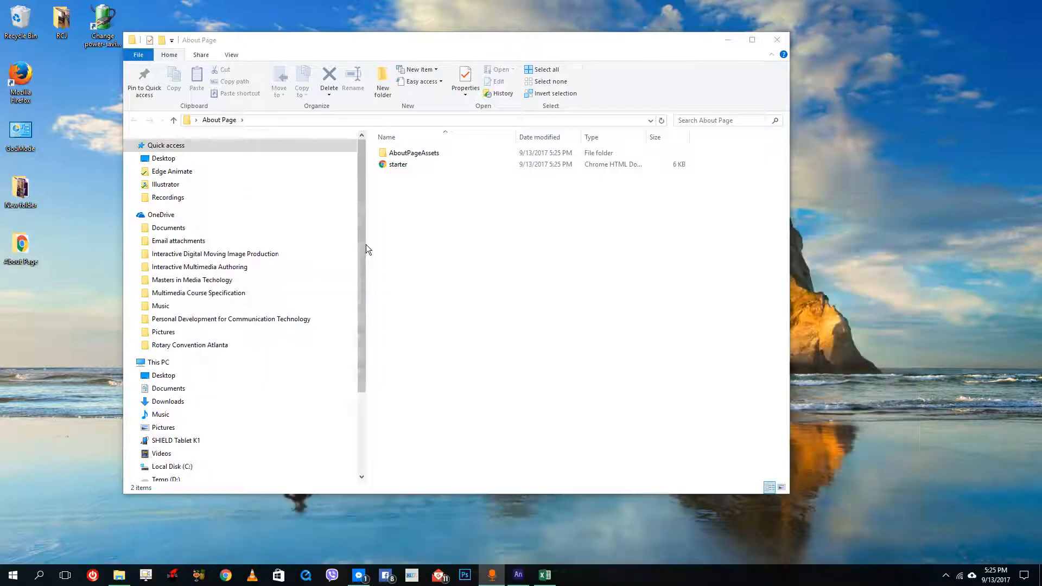
- Review the starter page and the AboutPageAssets folder in the About Page folder, and close its window
drag(471, 224, 395, 149)
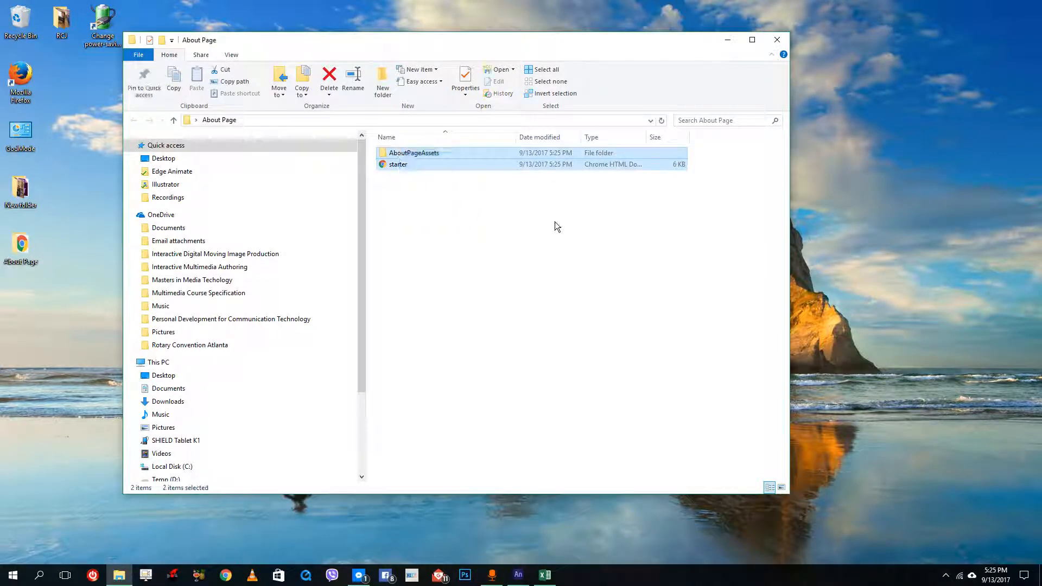
click(662, 204)
drag(369, 144, 668, 274)
click(777, 40)
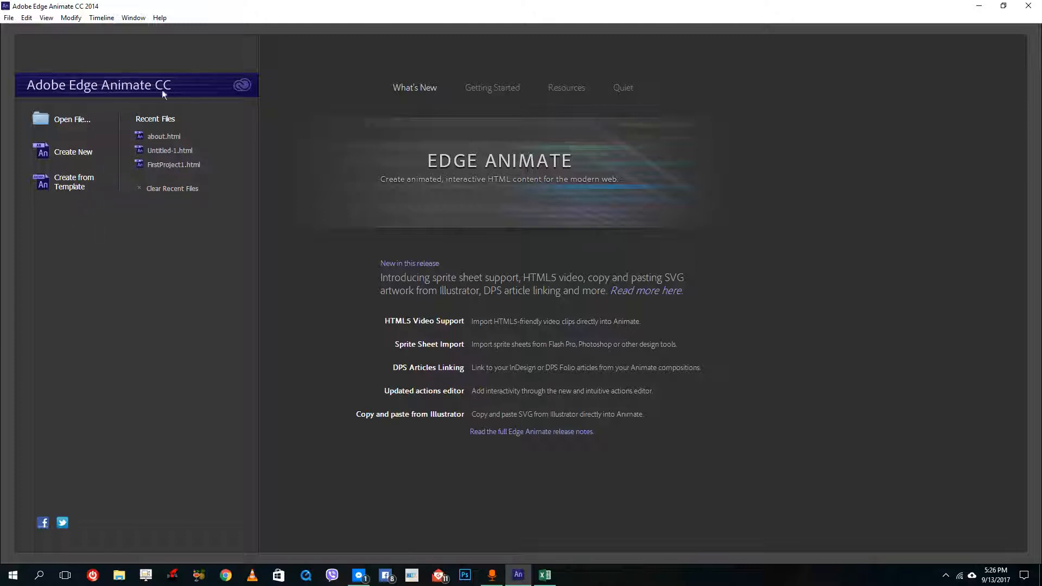
- Open the starter page from the About Page folder in Edge Animate
click(10, 17)
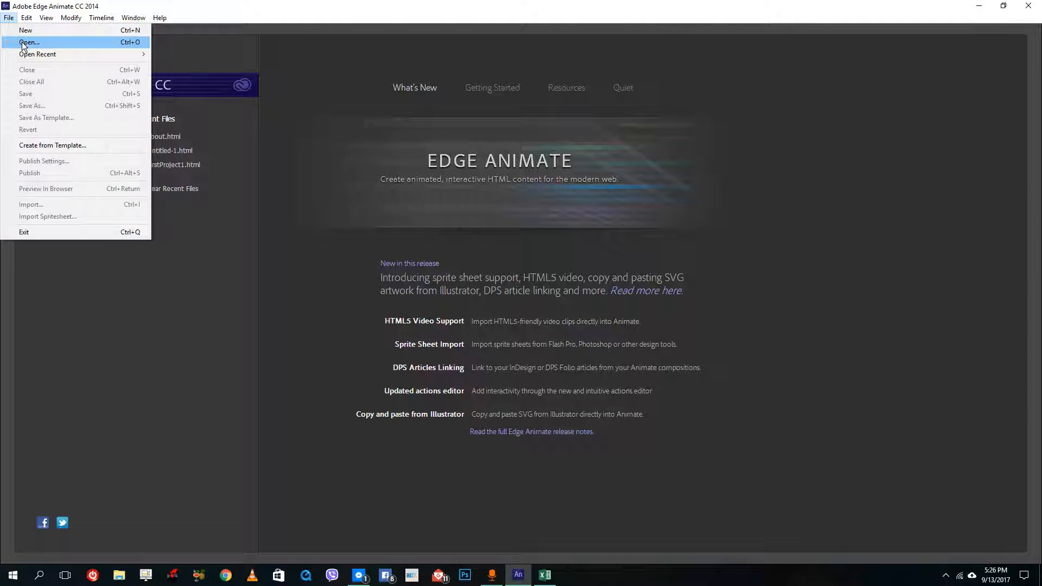
click(22, 42)
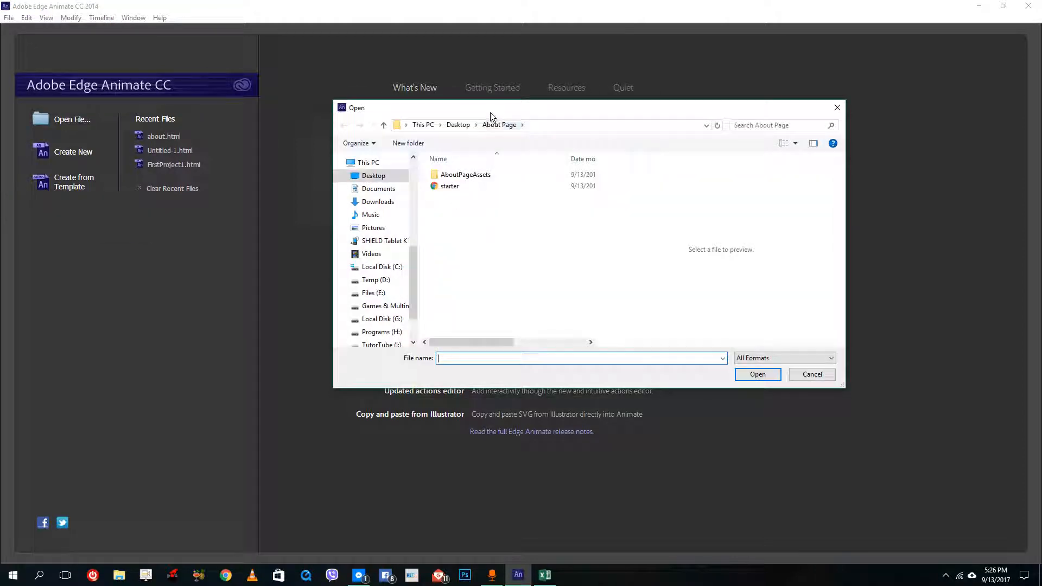
click(451, 188)
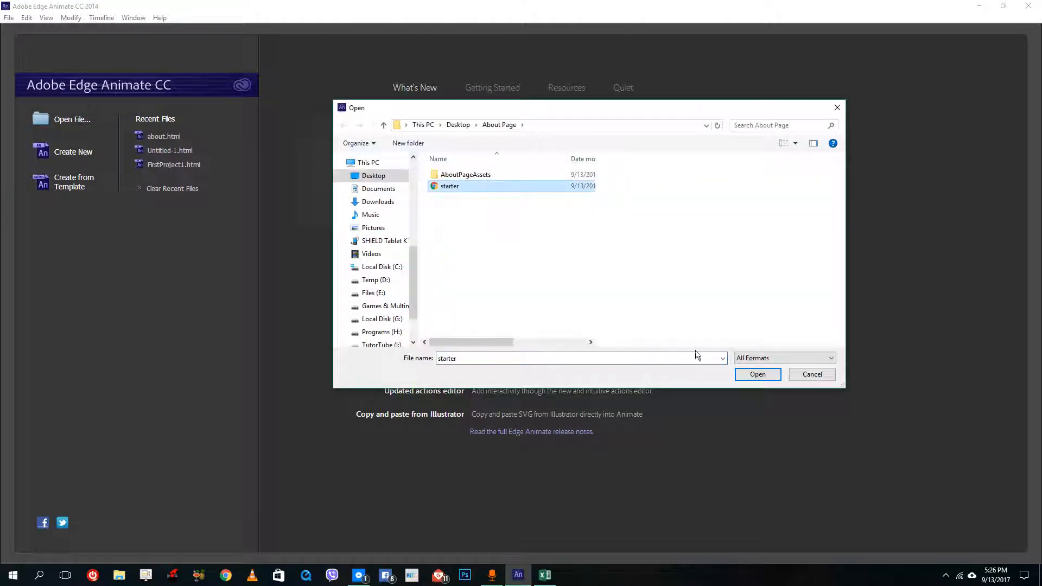
click(758, 374)
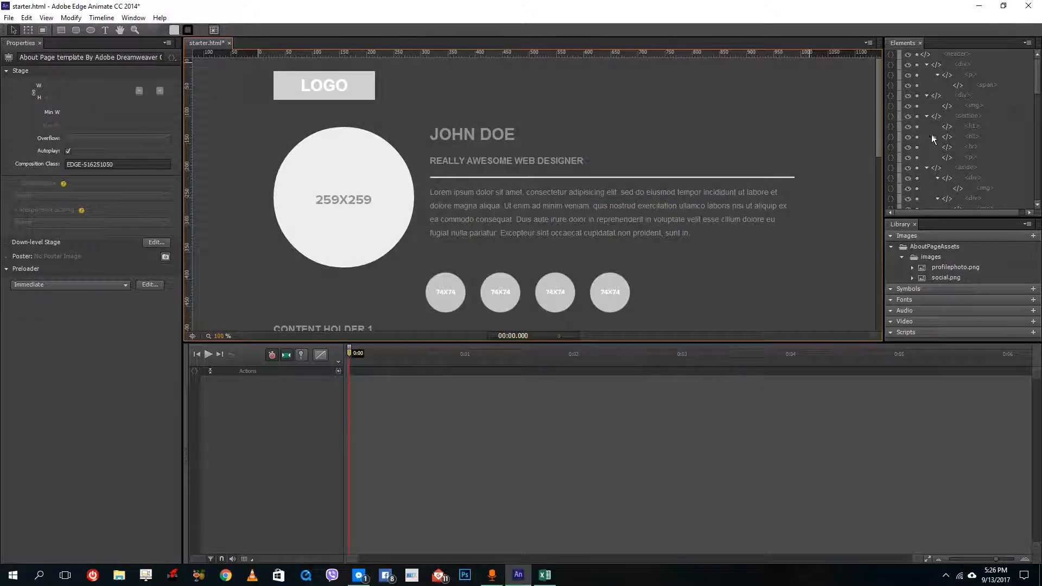
- Using a one-second pin span, animate the profile photo from about -416 px horizontally and its container from about -402 px vertically
drag(879, 114, 872, 325)
scroll(860, 277, up, 1)
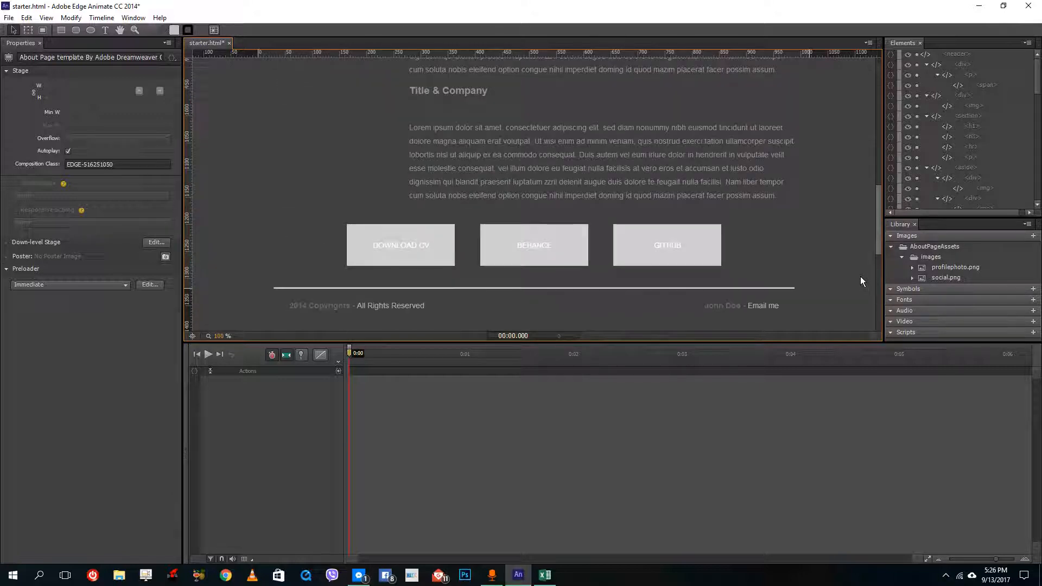
scroll(861, 252, up, 8)
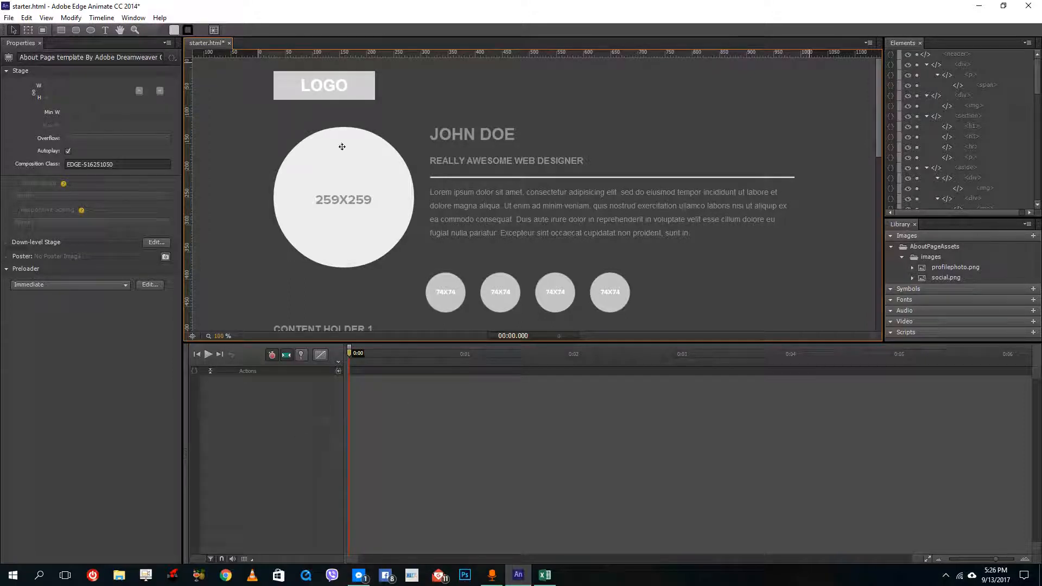
click(379, 180)
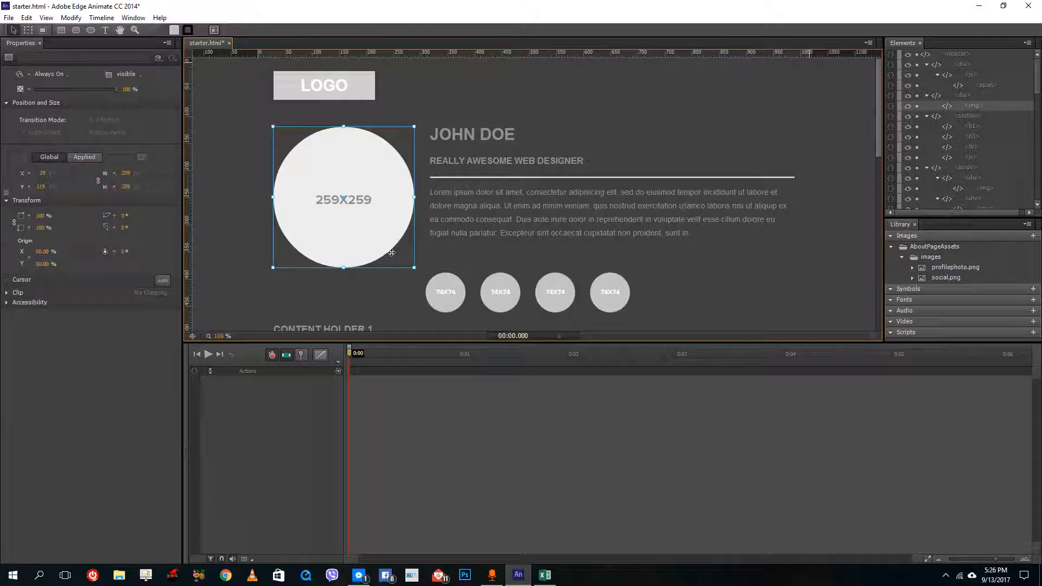
click(359, 354)
drag(349, 353, 453, 360)
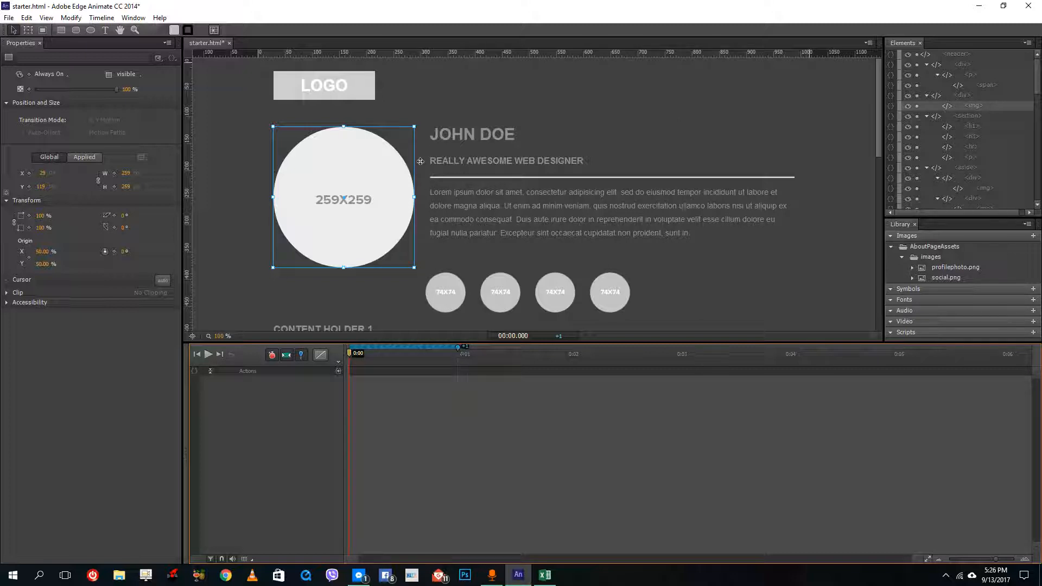
drag(393, 179, 172, 174)
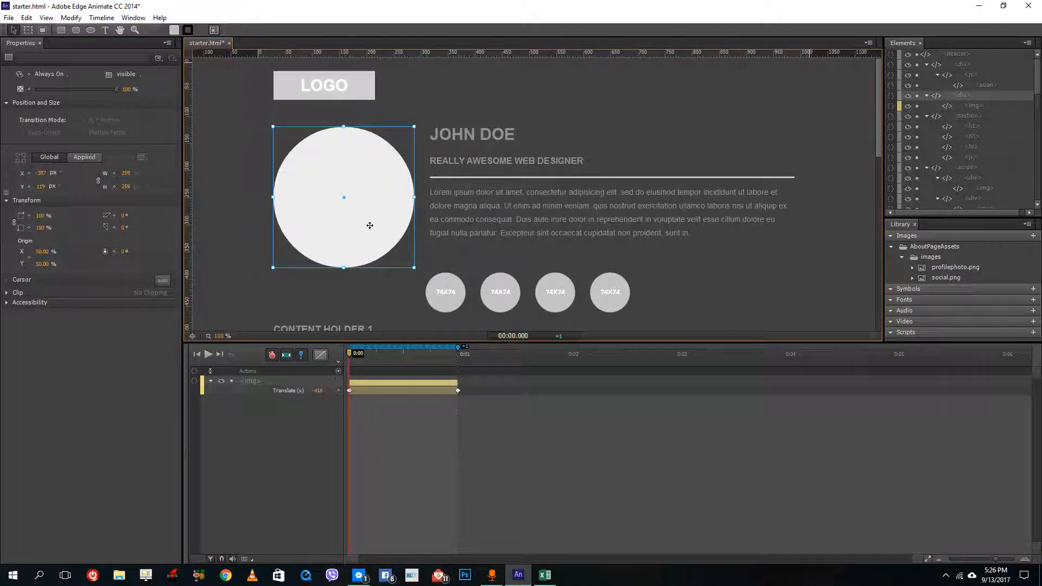
drag(374, 234, 375, 21)
drag(356, 355, 315, 362)
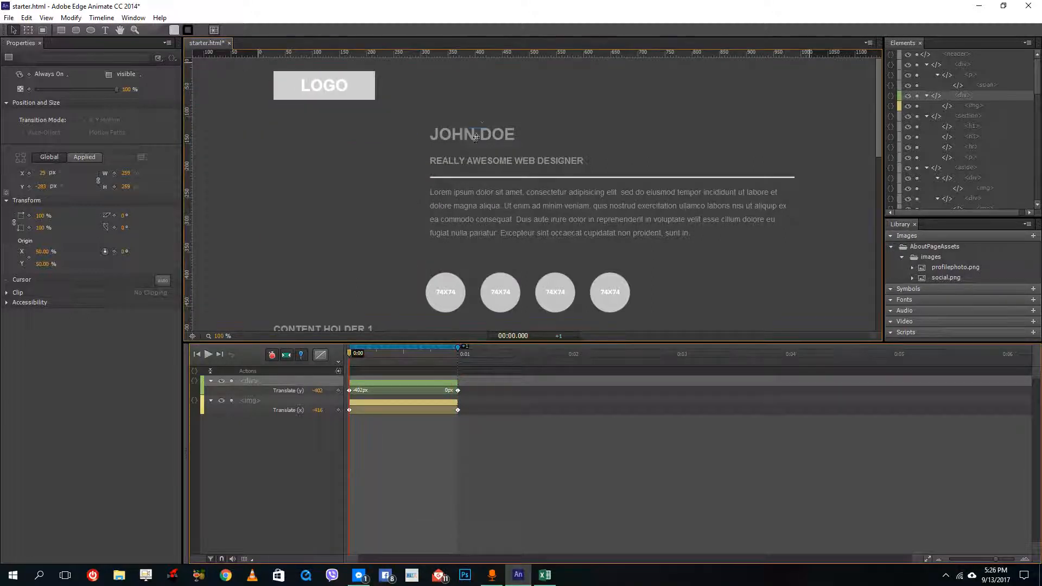
- Animate the name heading from about 850 px to the right and the job-title heading from about 230 px above
click(449, 140)
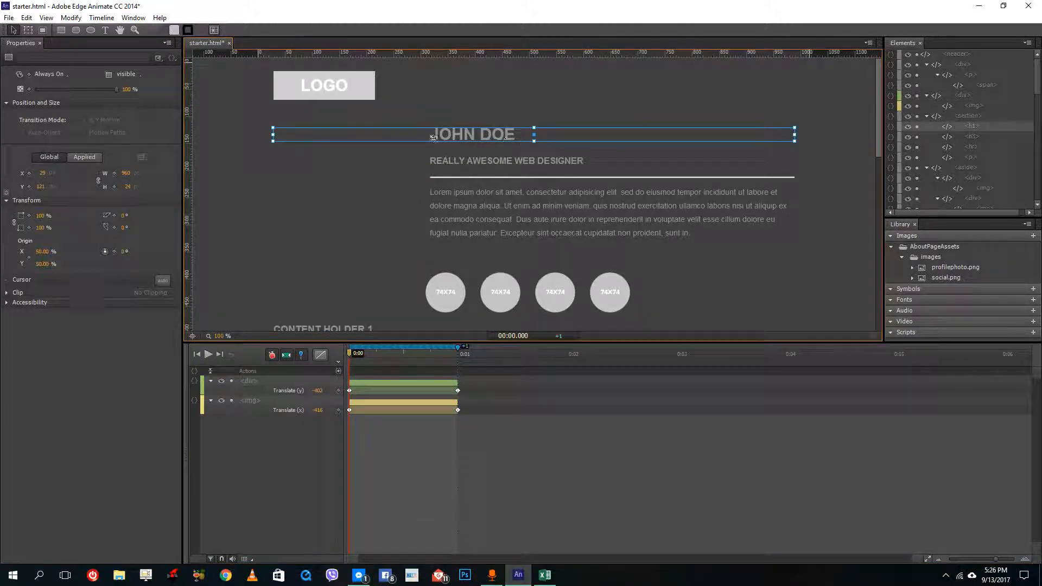
drag(429, 139, 891, 145)
click(439, 161)
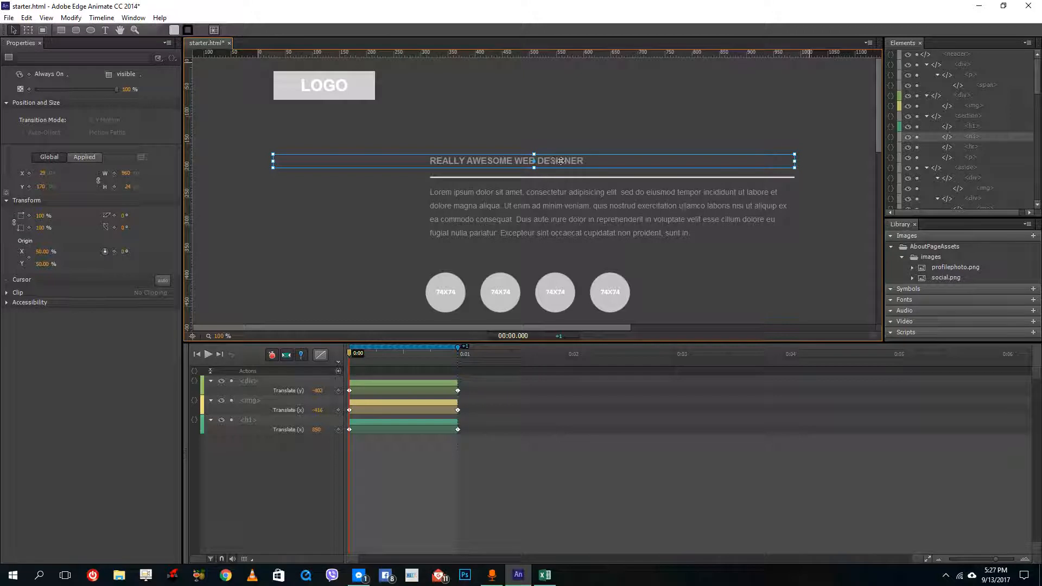
drag(616, 160, 608, 37)
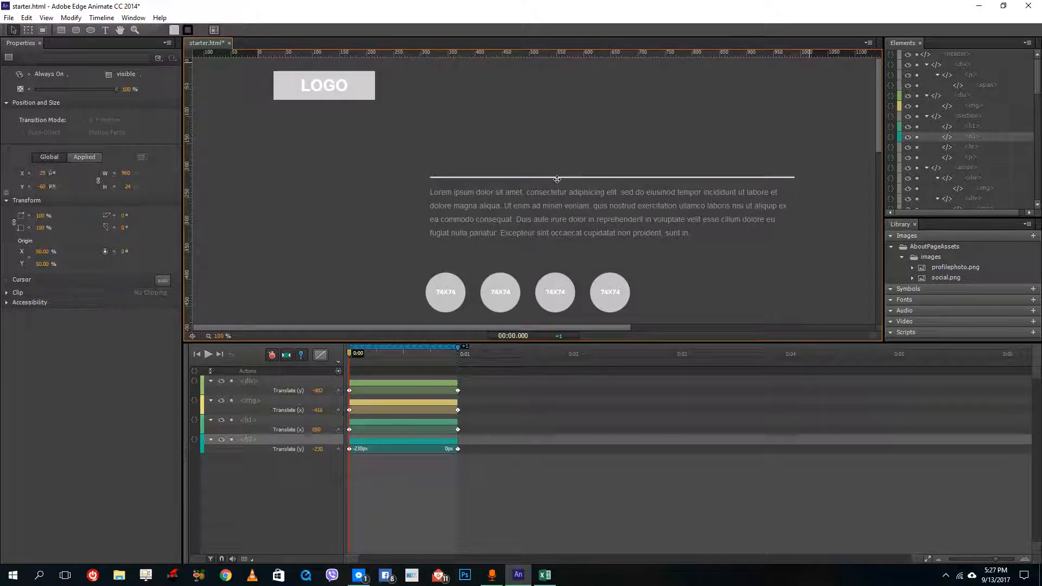
- Set the starting opacity of the profile section containing the divider line and intro paragraph to 0%
click(522, 182)
click(524, 215)
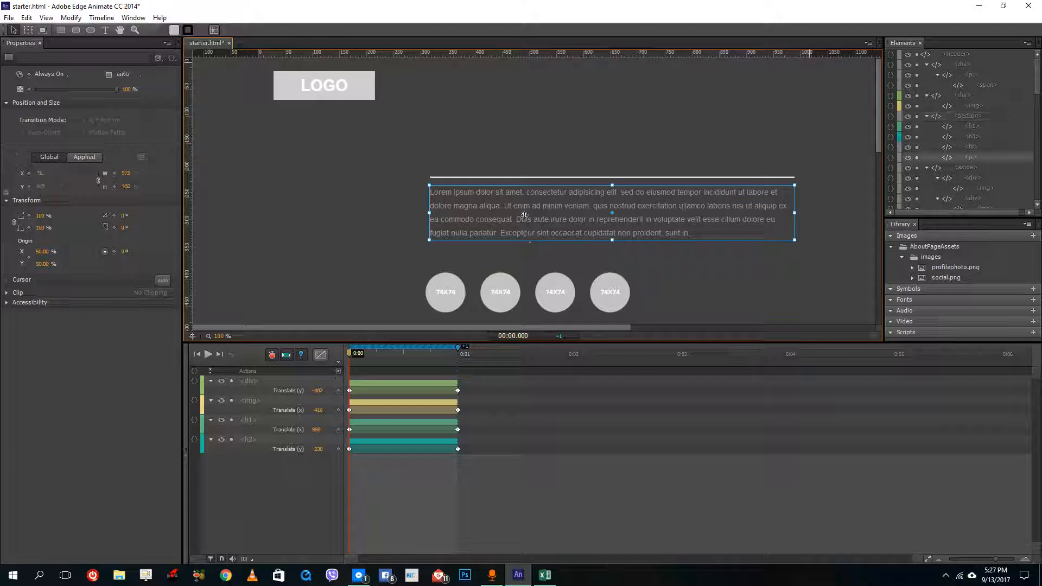
click(515, 178)
drag(116, 89, 33, 90)
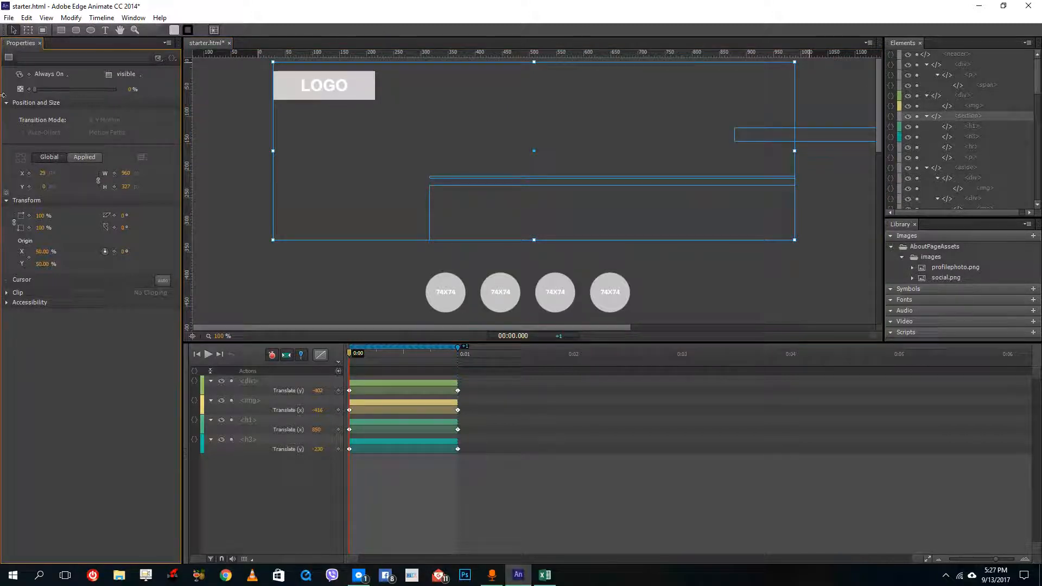
- Set the starting width and height of the first and second social circles to 0 px
click(445, 292)
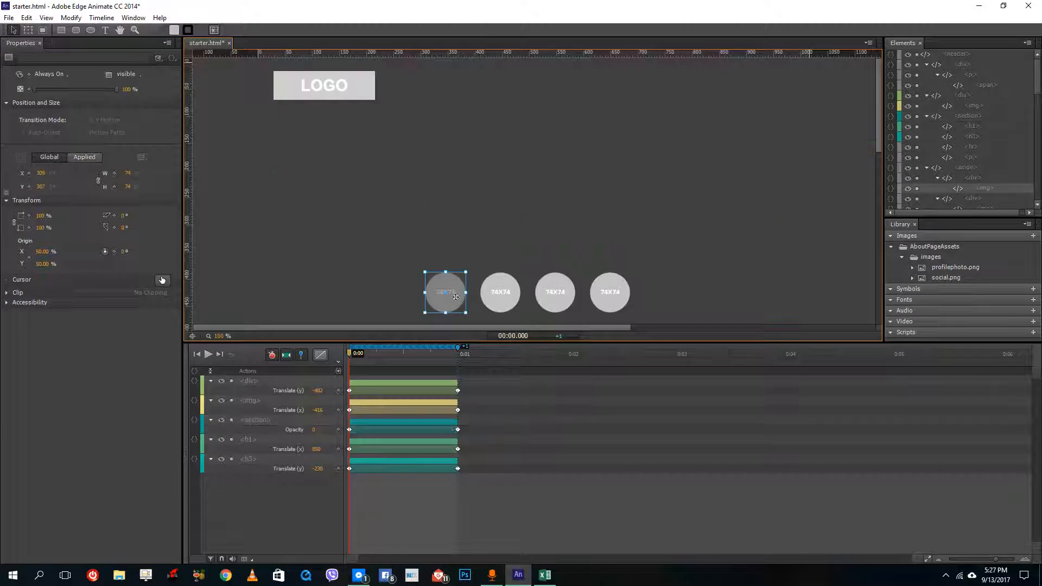
click(125, 174)
text(0)
key(Tab)
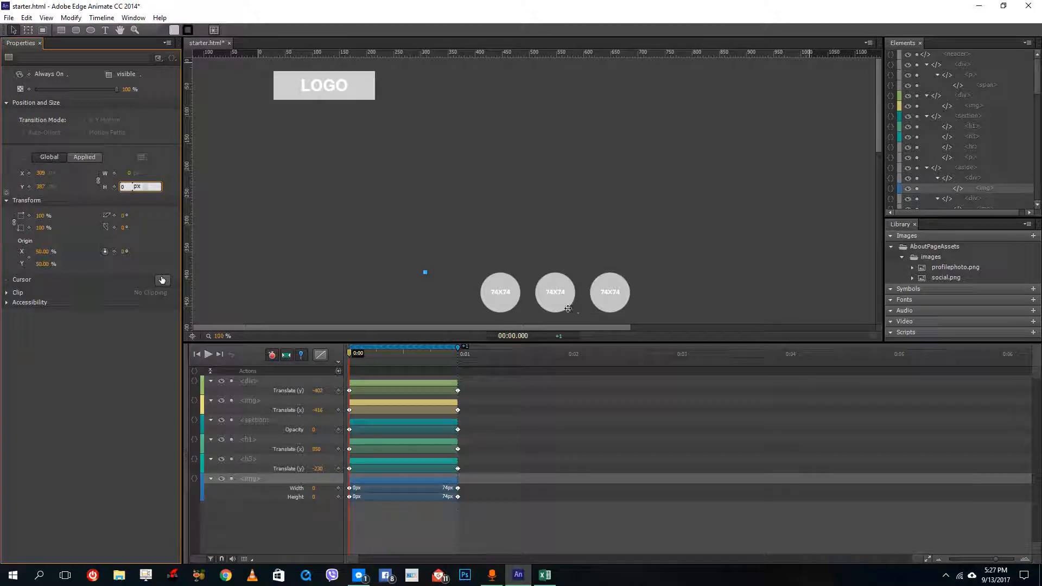
click(500, 292)
click(128, 174)
text(0)
key(Tab)
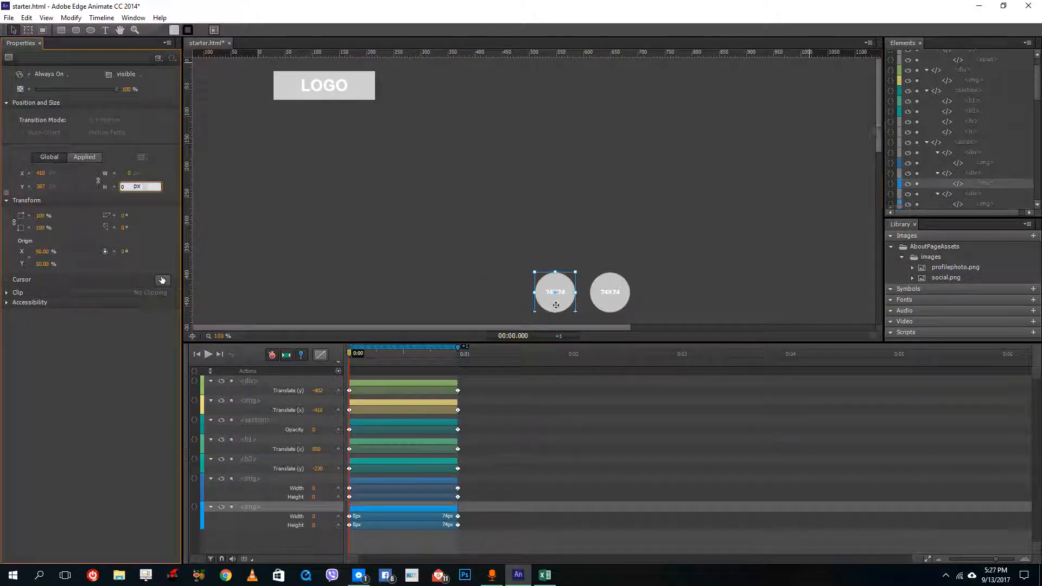
- Set the starting width and height of the third and fourth social circles to 0 px
click(564, 309)
click(130, 174)
text(0)
key(Tab)
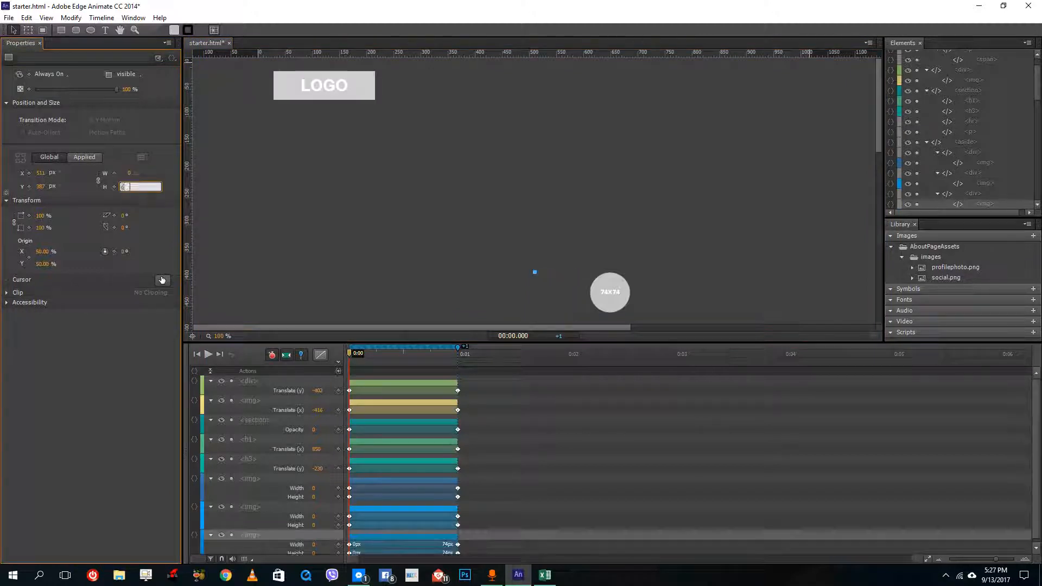
click(625, 303)
click(129, 174)
text(0)
key(Tab)
click(764, 237)
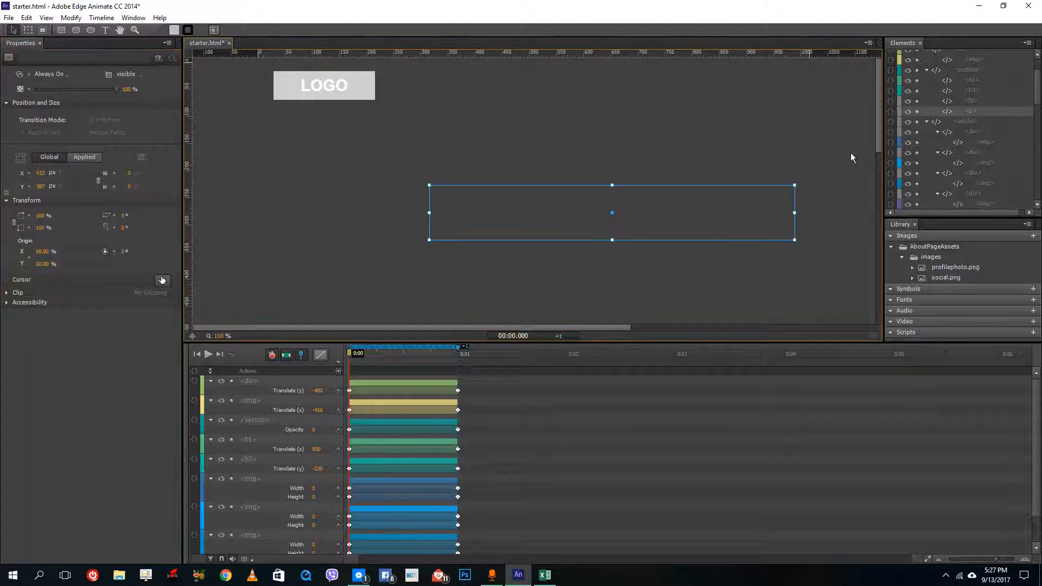
- Move the Content Holder 1 and Content Holder 2 headings out of view for the start of their animations
drag(880, 141, 880, 191)
click(339, 138)
drag(339, 137, 135, 233)
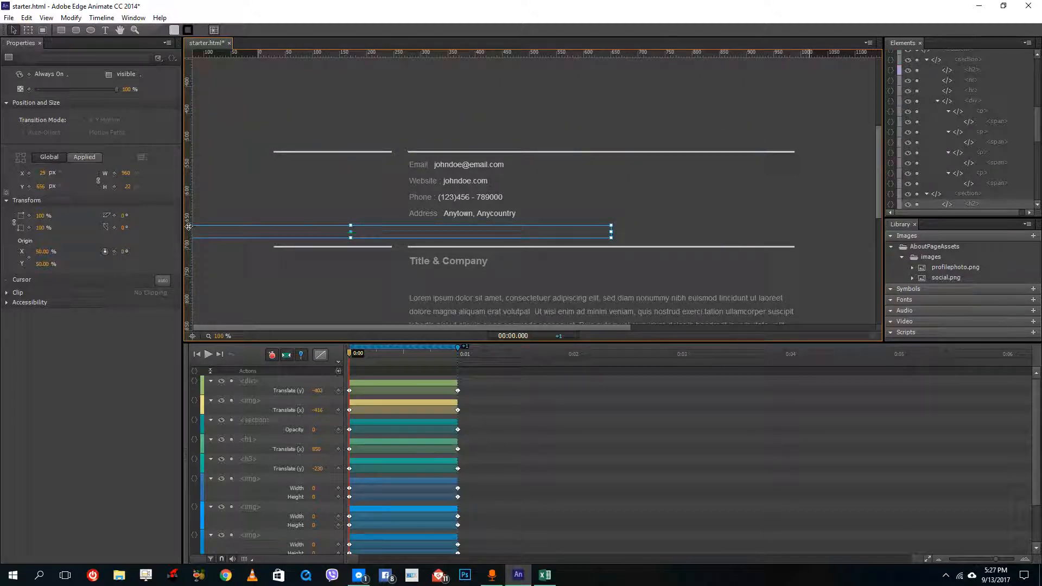
- Set the starting opacity of the Content Holder 1 and 2 divider lines, along with the second content section, to 0%
click(377, 152)
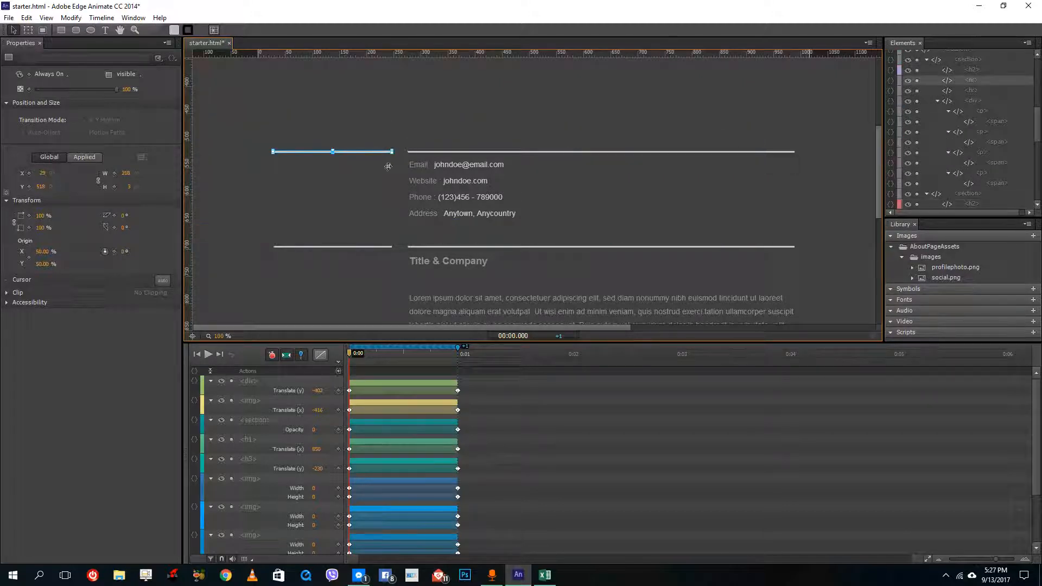
shift+click(451, 152)
shift+click(454, 246)
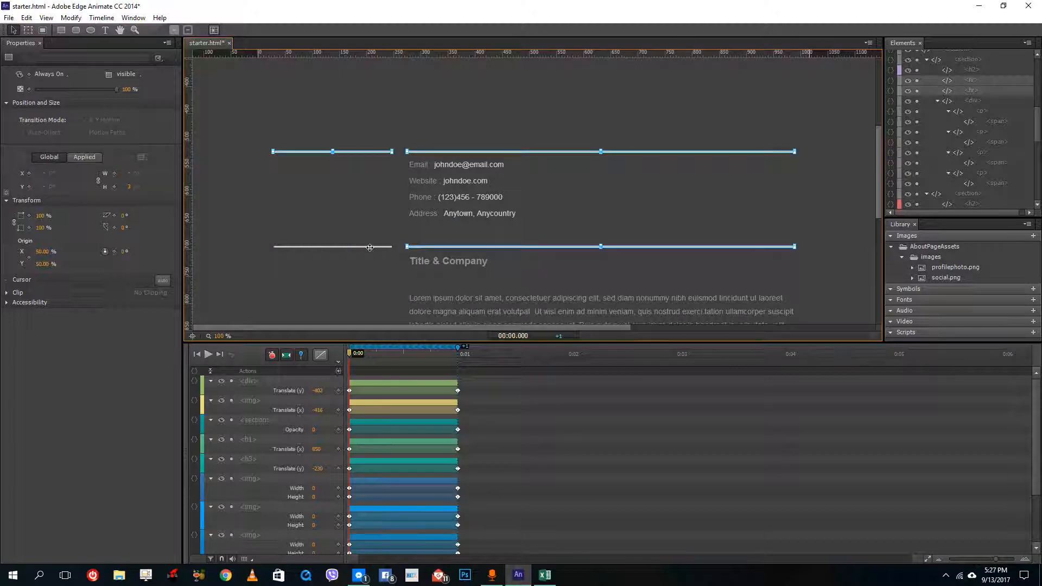
shift+click(367, 247)
drag(115, 89, 34, 89)
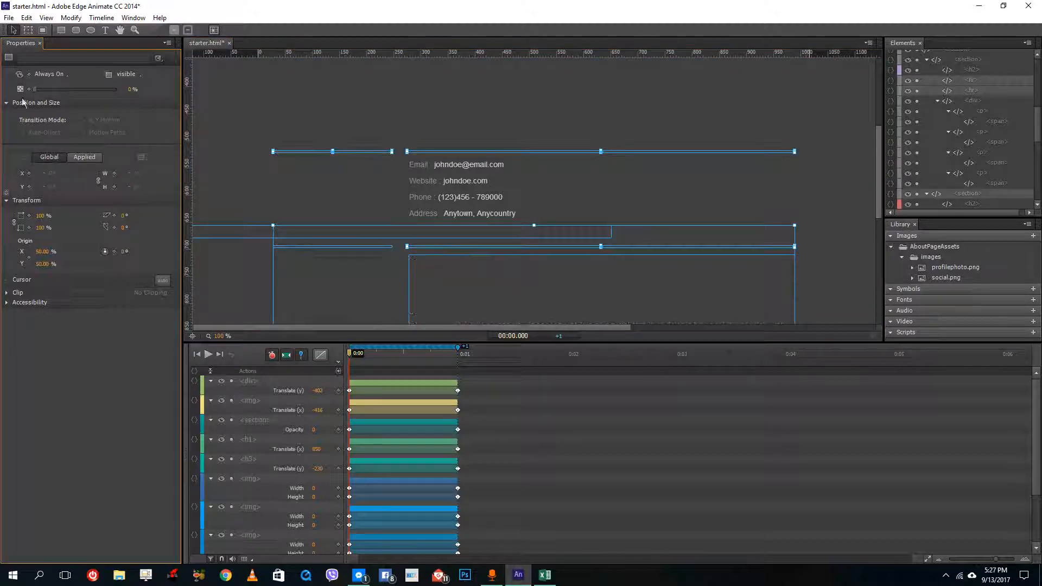
- Try to move the Email, Website, Phone and Address lines 915 px to the right, out of view, for the start of their animations
click(426, 182)
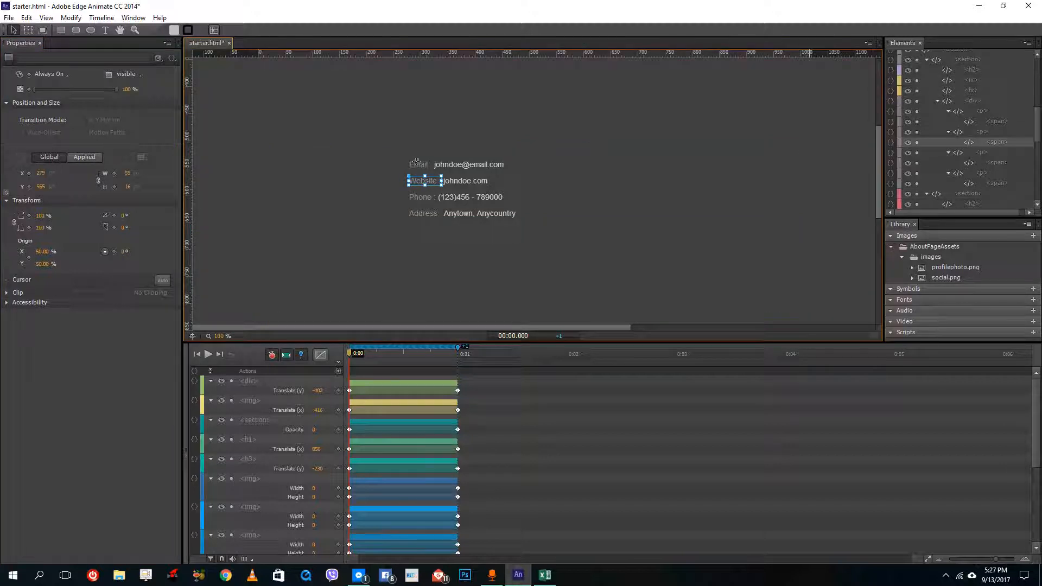
click(393, 151)
click(419, 165)
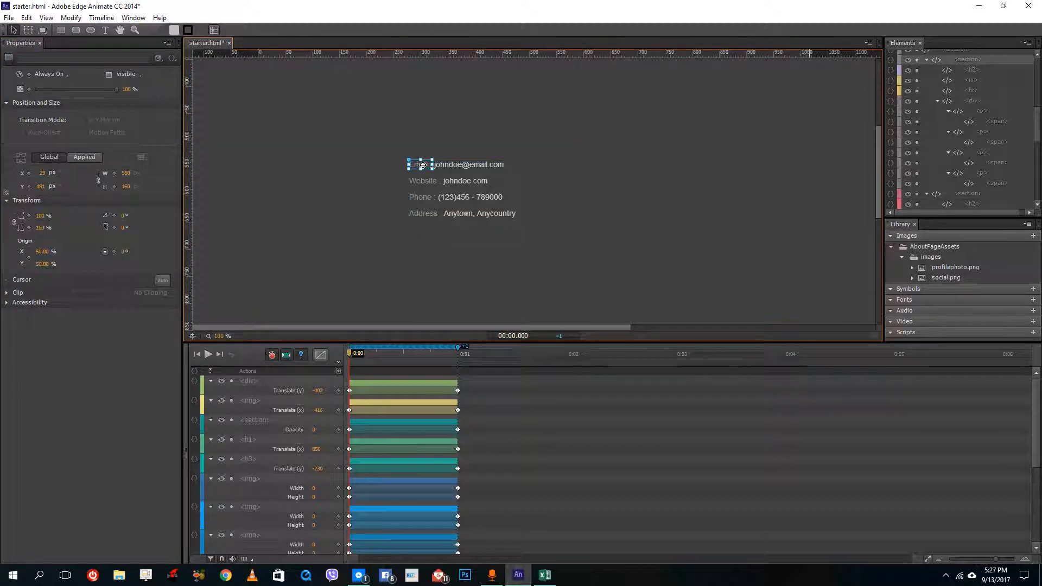
click(459, 166)
click(423, 180)
click(458, 182)
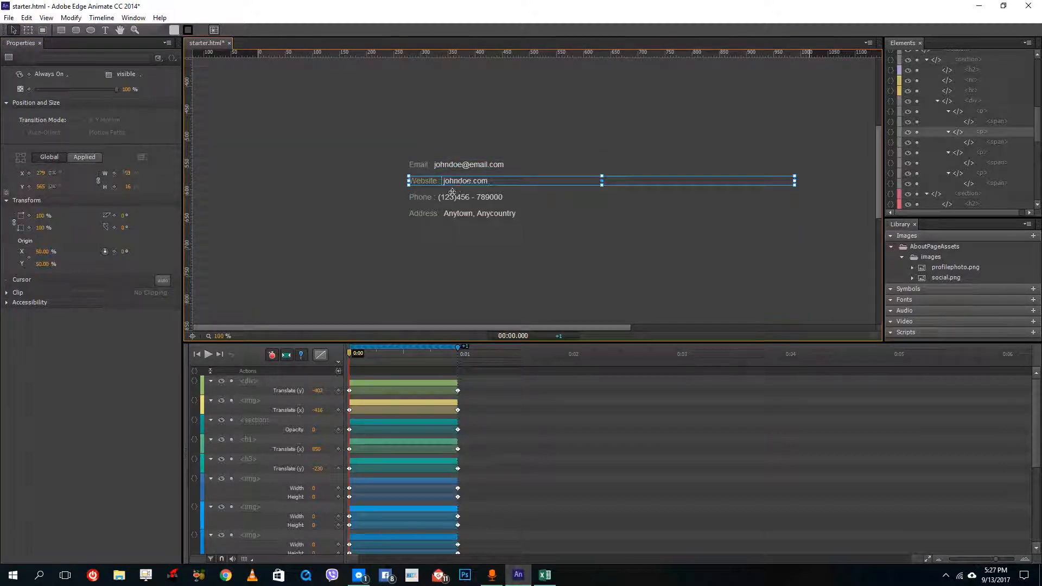
shift+click(429, 164)
shift+click(452, 169)
shift+click(425, 197)
shift+click(456, 199)
shift+click(421, 214)
shift+click(464, 215)
drag(482, 199, 922, 198)
key(space)
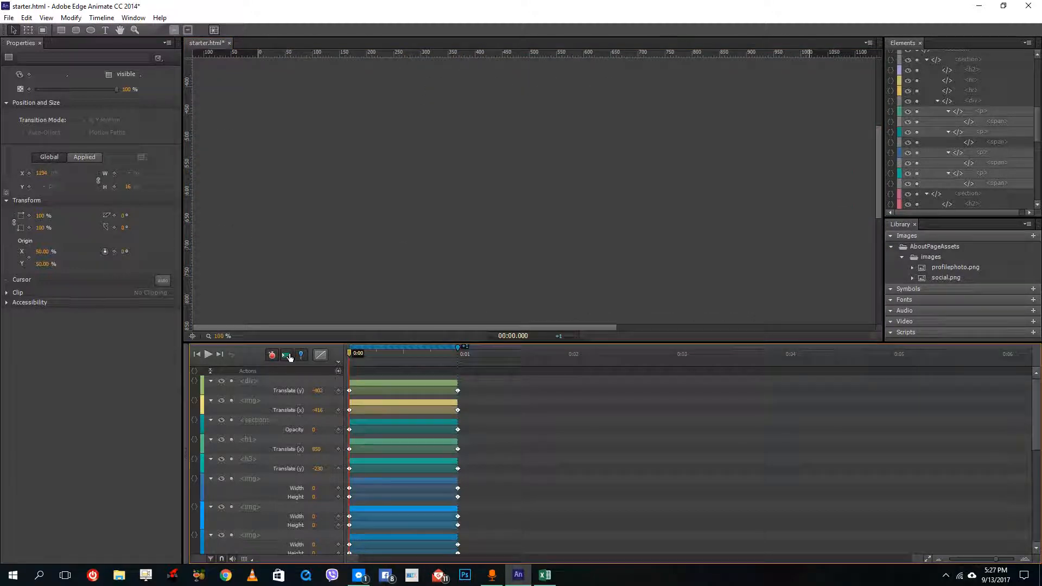
- Try reducing the Download CV, Behance and GitHub buttons to 0 px width and height at the start of the timeline
scroll(660, 210, down, 15)
scroll(668, 209, up, 17)
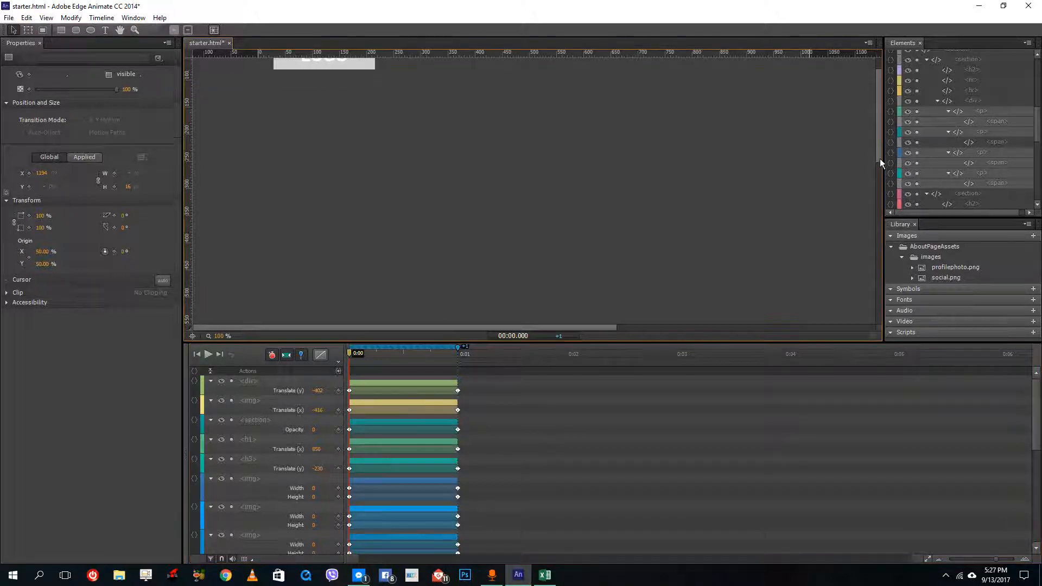
scroll(880, 139, up, 1)
drag(880, 148, 890, 74)
scroll(671, 186, down, 15)
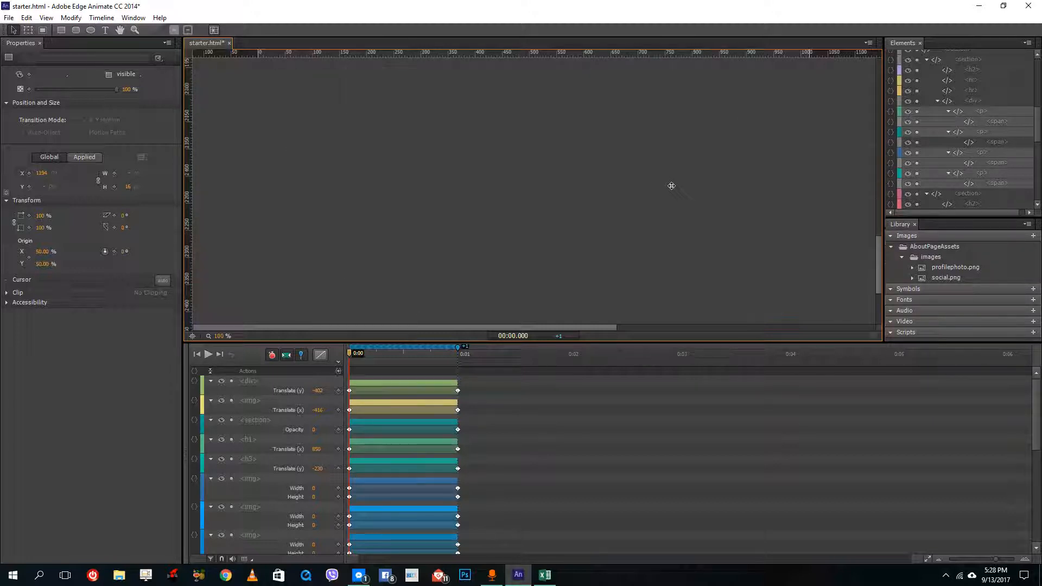
scroll(671, 185, up, 10)
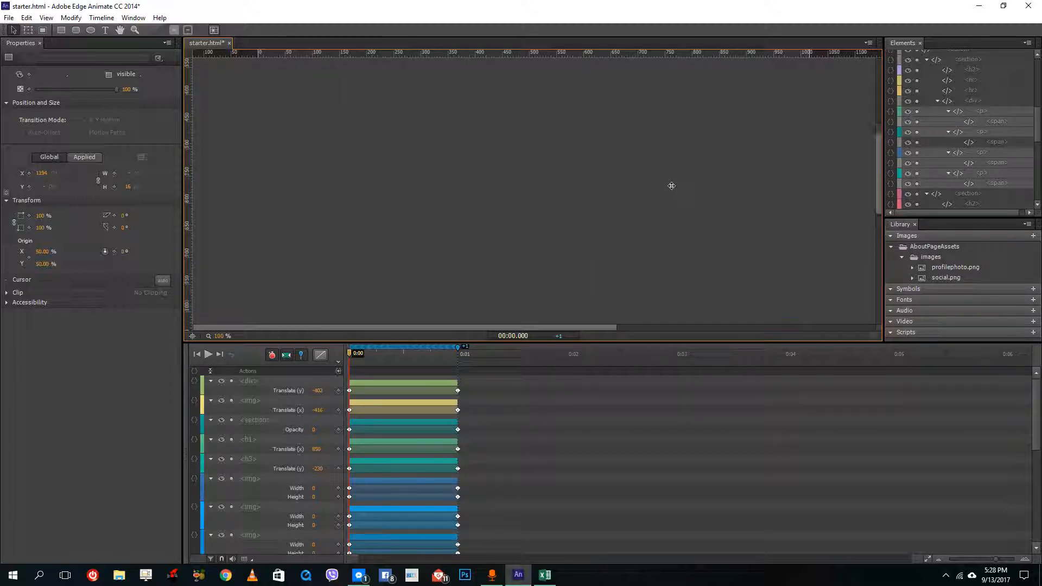
scroll(672, 185, down, 5)
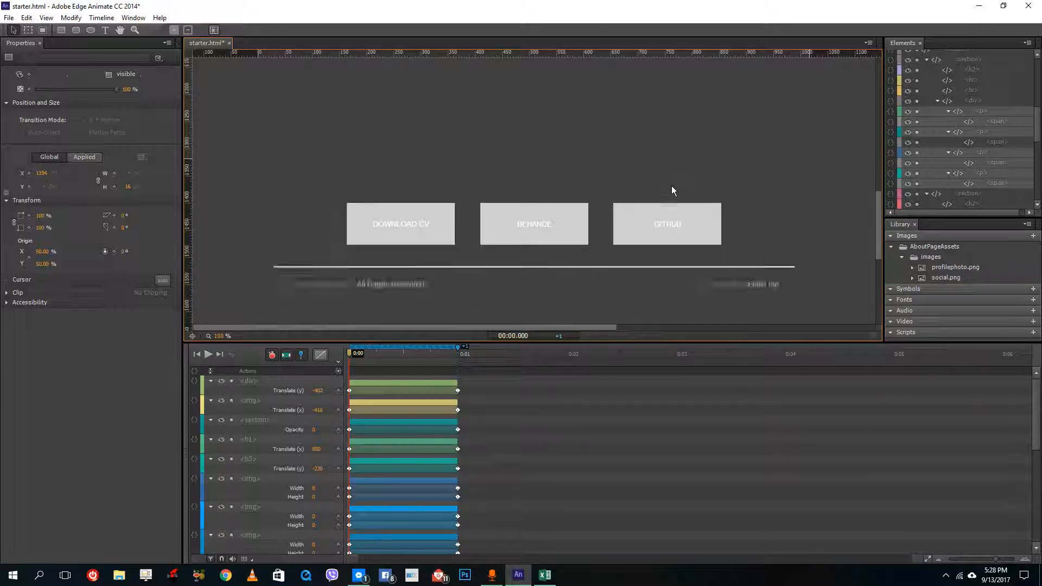
click(418, 122)
shift+click(510, 128)
shift+click(636, 127)
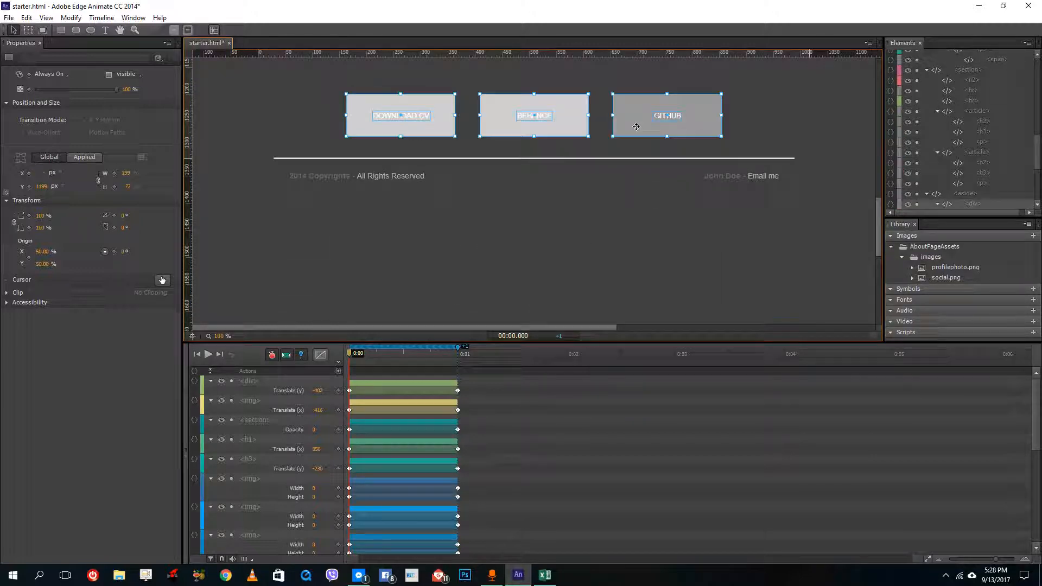
click(125, 173)
text(0)
key(Tab)
text(0)
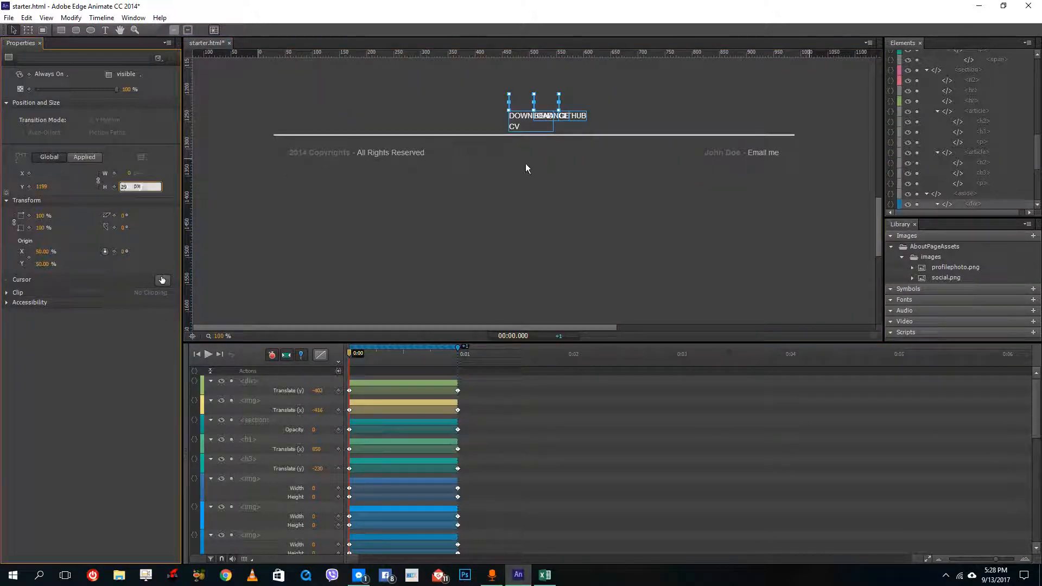
click(633, 210)
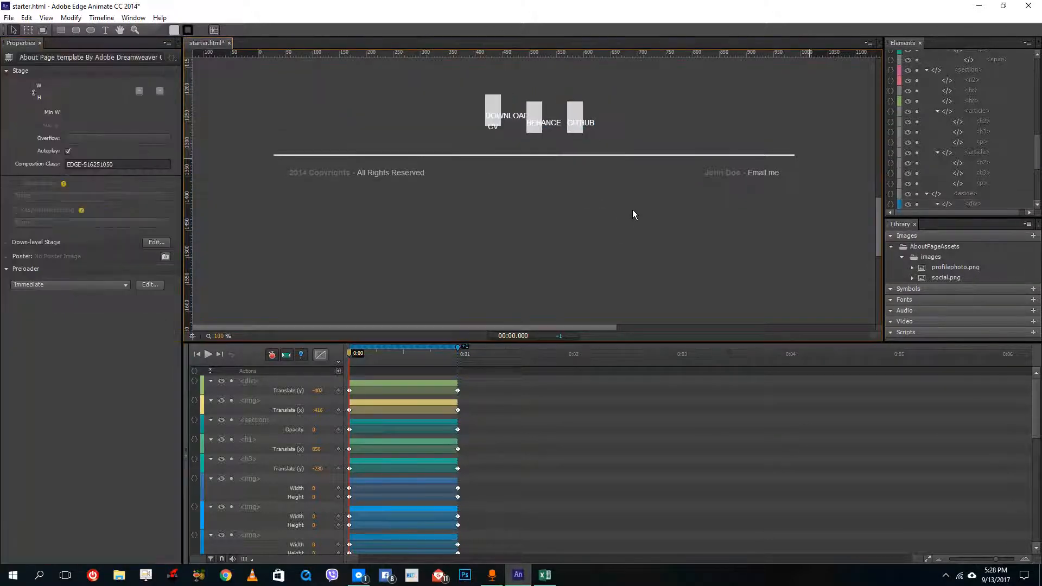
click(491, 132)
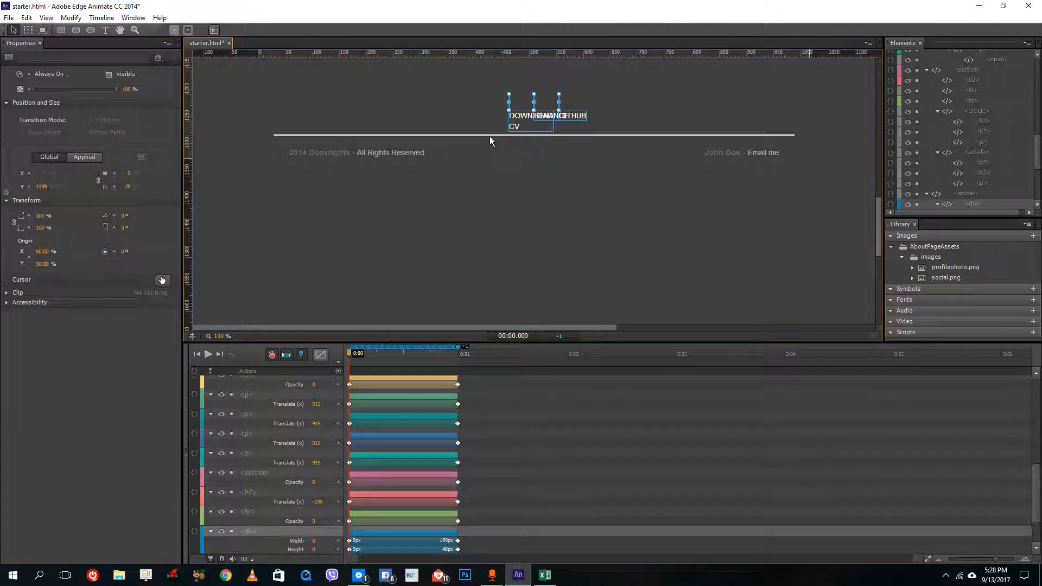
click(525, 211)
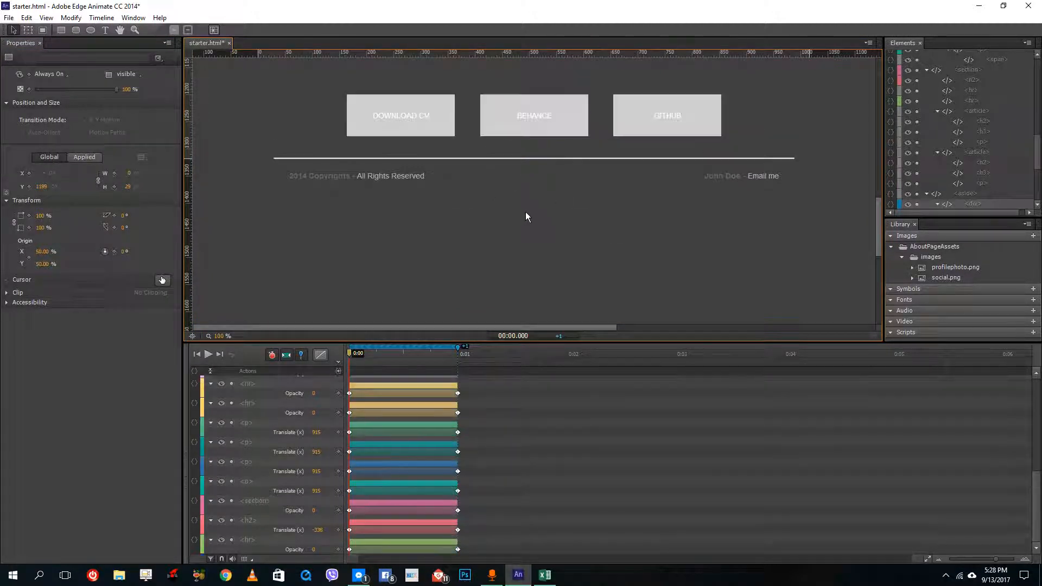
- Set the starting width and height of the Download CV, Behance and GitHub buttons to 0 px
click(444, 124)
shift+click(533, 128)
shift+click(663, 128)
click(128, 187)
text(0)
key(Tab)
text(0)
key(Return)
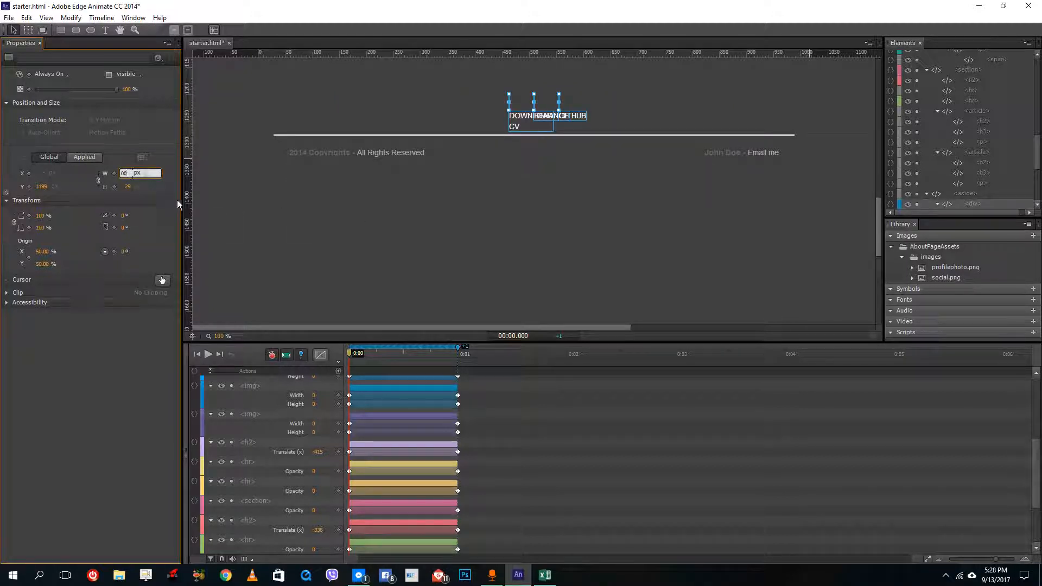
key(Return)
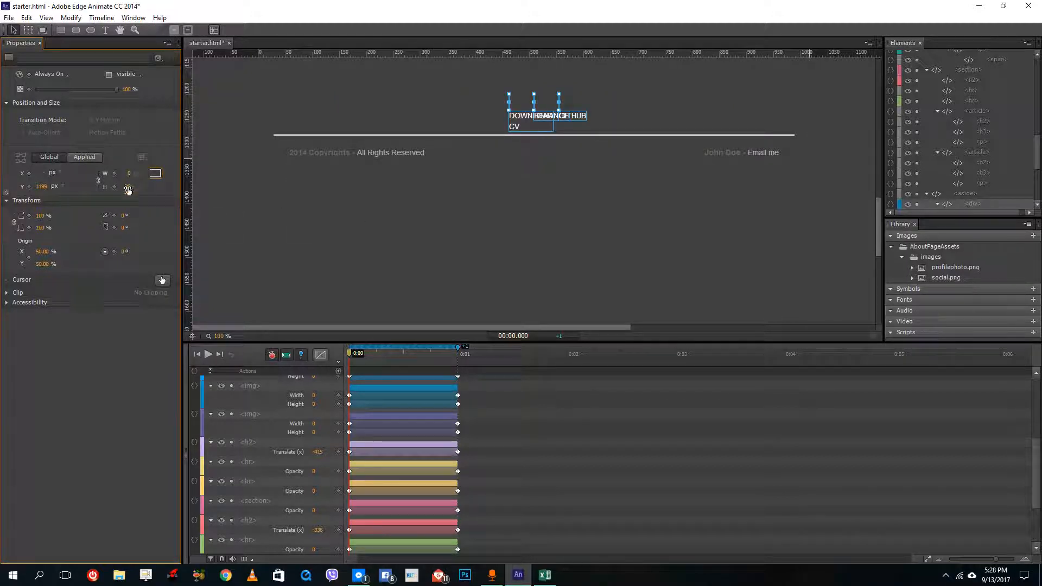
click(677, 162)
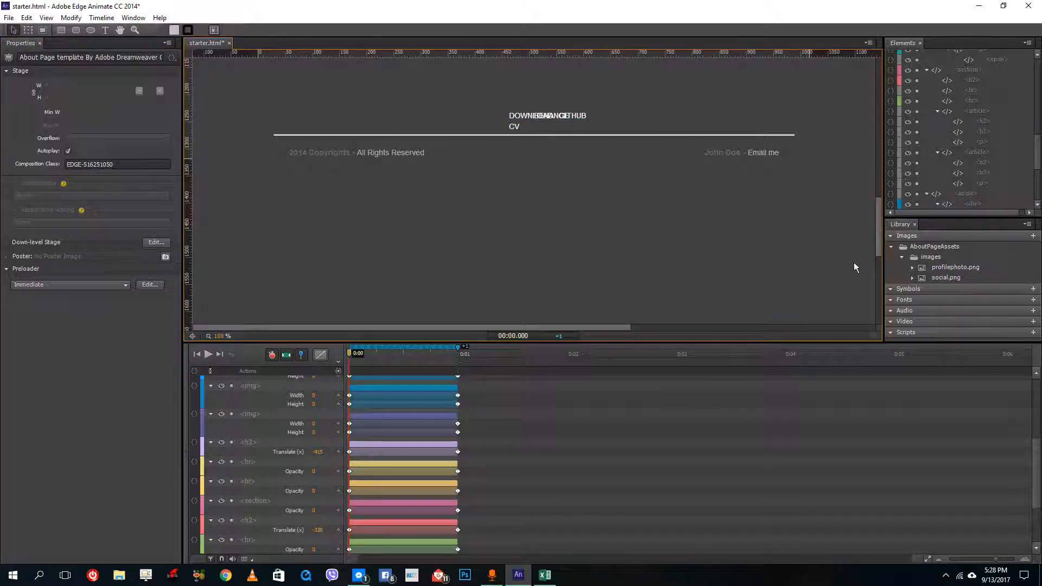
- Set the starting opacity of the copyright and email texts in the footer to 0%
drag(392, 356, 458, 354)
drag(355, 353, 460, 364)
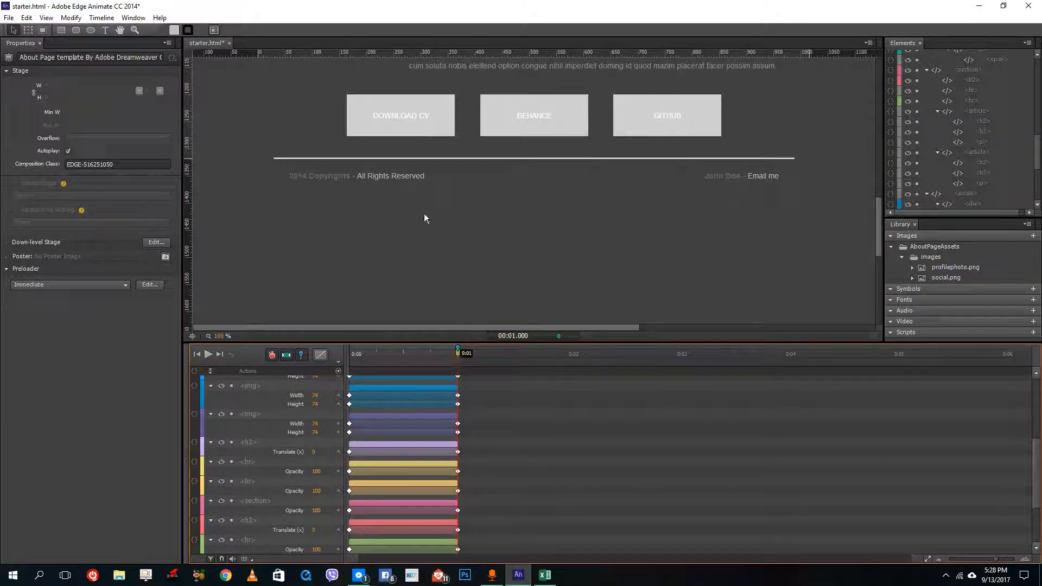
drag(816, 222, 278, 151)
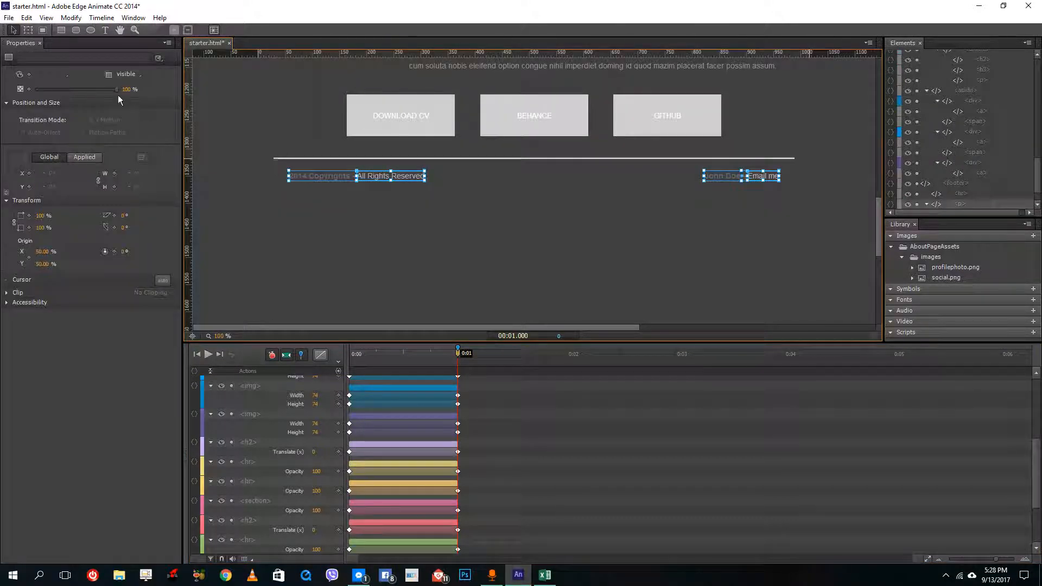
drag(59, 96, 22, 96)
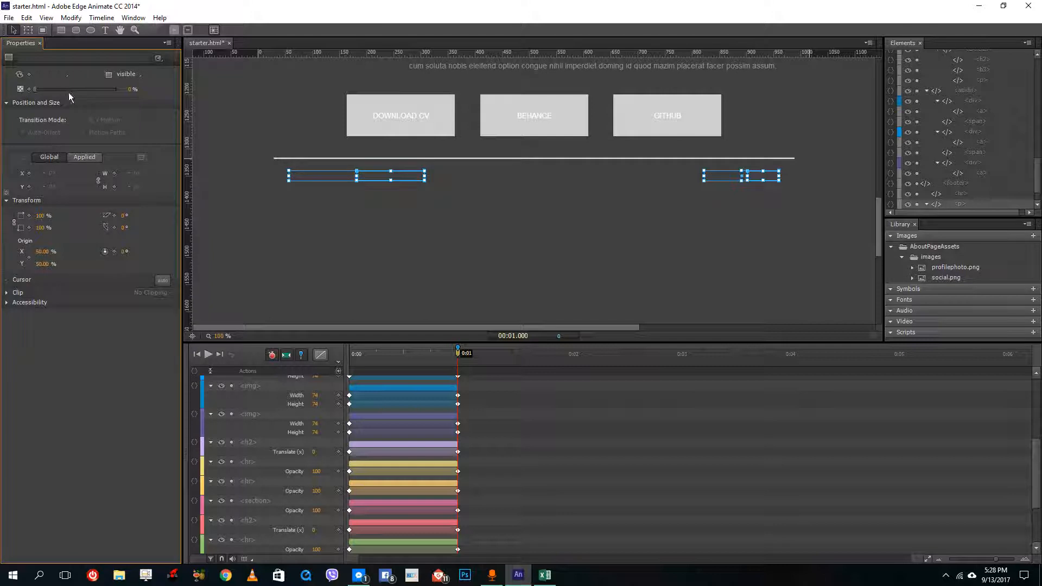
drag(457, 361, 300, 363)
drag(92, 97, 33, 92)
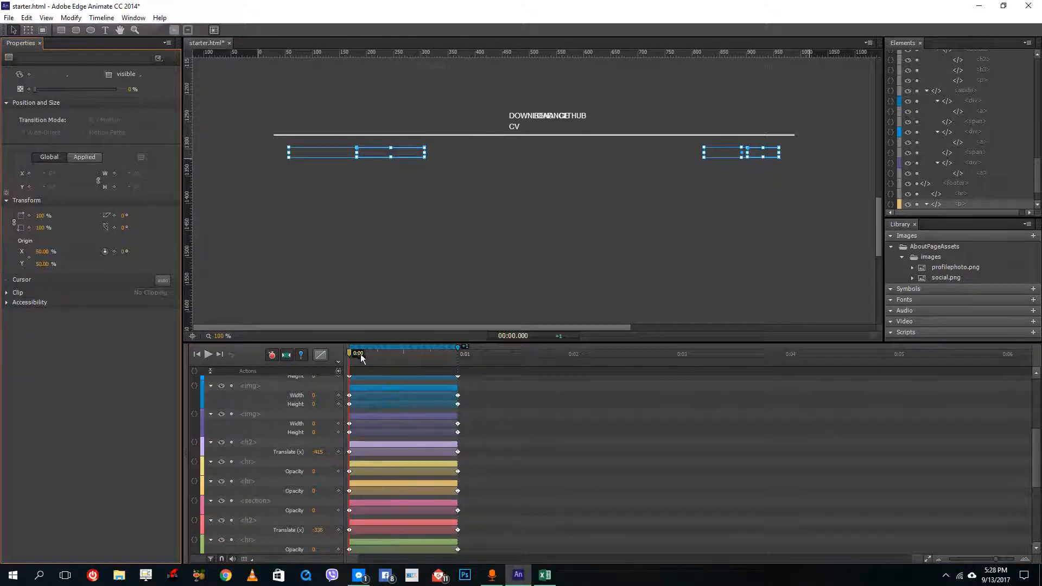
- Play the timeline to preview the entrance transitions on the stage
key(space)
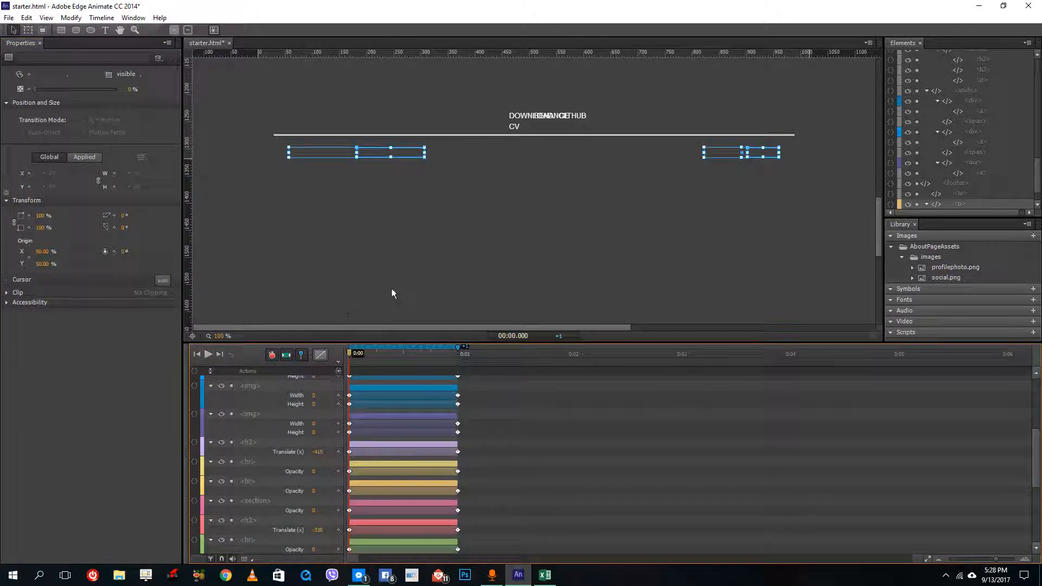
scroll(439, 396, up, 5)
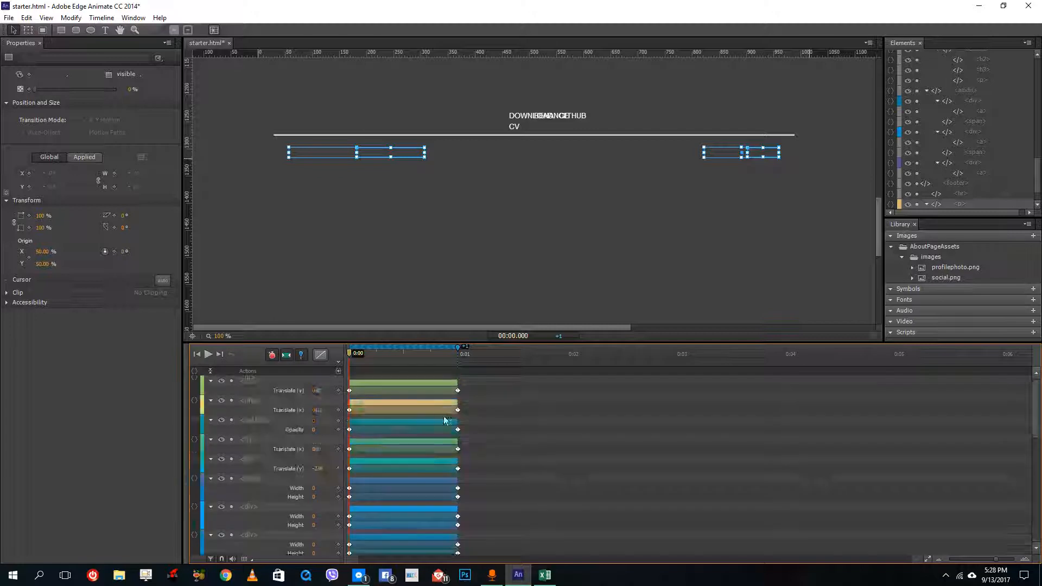
key(space)
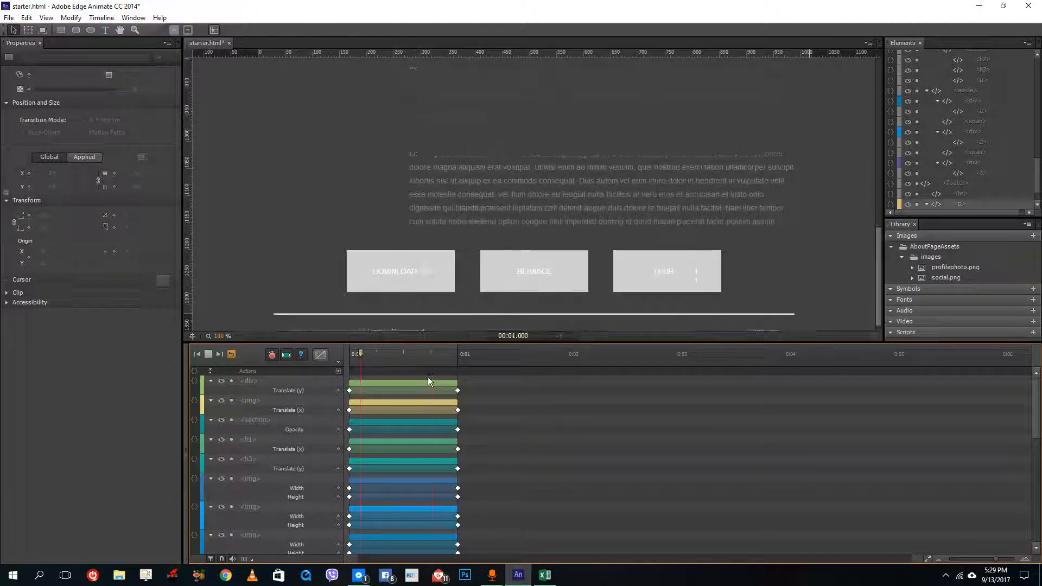
key(space)
- Apply Ease Out Quad easing to all transitions on the timeline and play them back
click(510, 402)
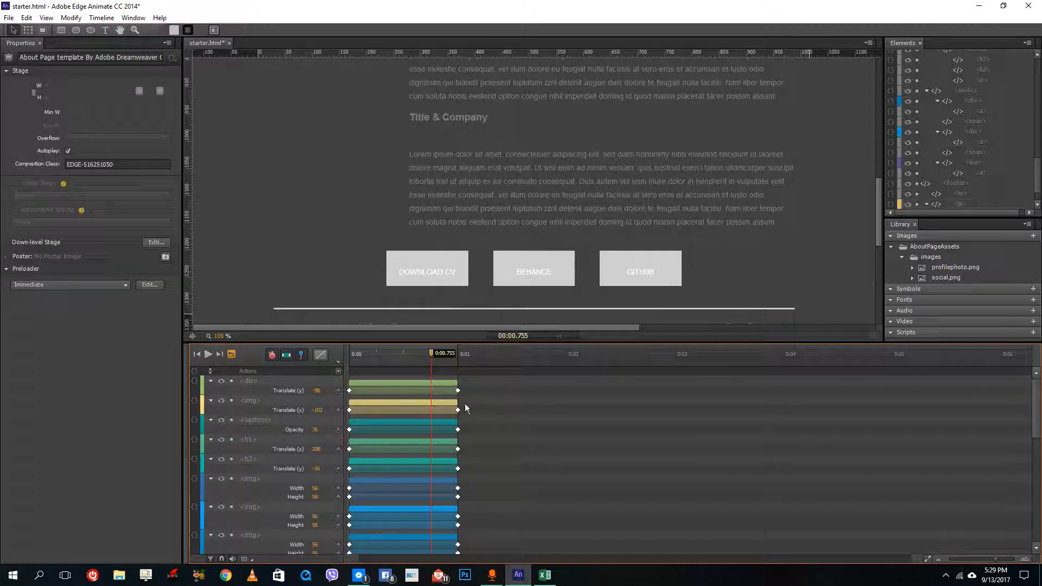
drag(531, 384, 547, 449)
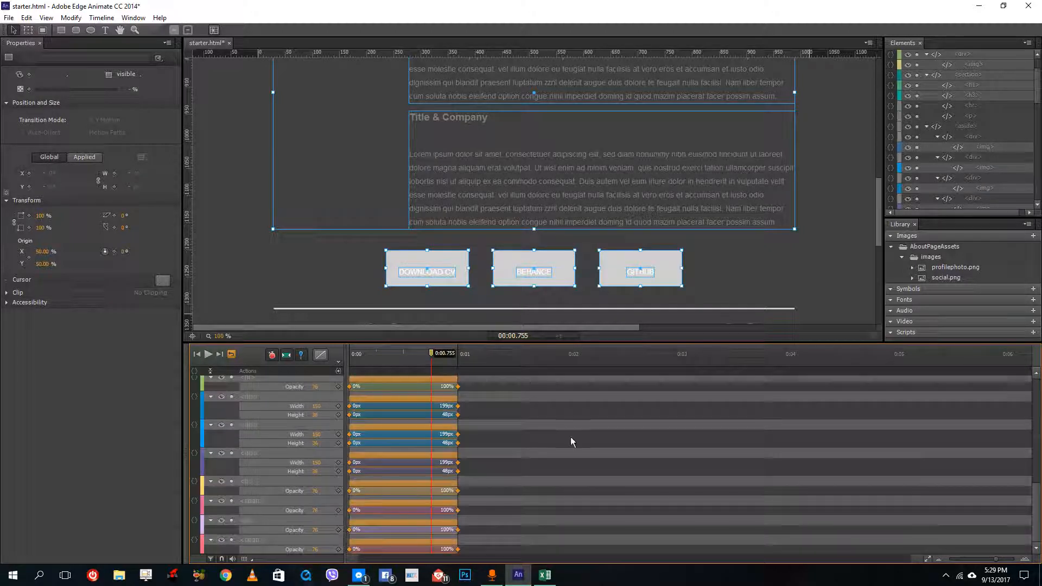
scroll(626, 440, up, 10)
click(332, 361)
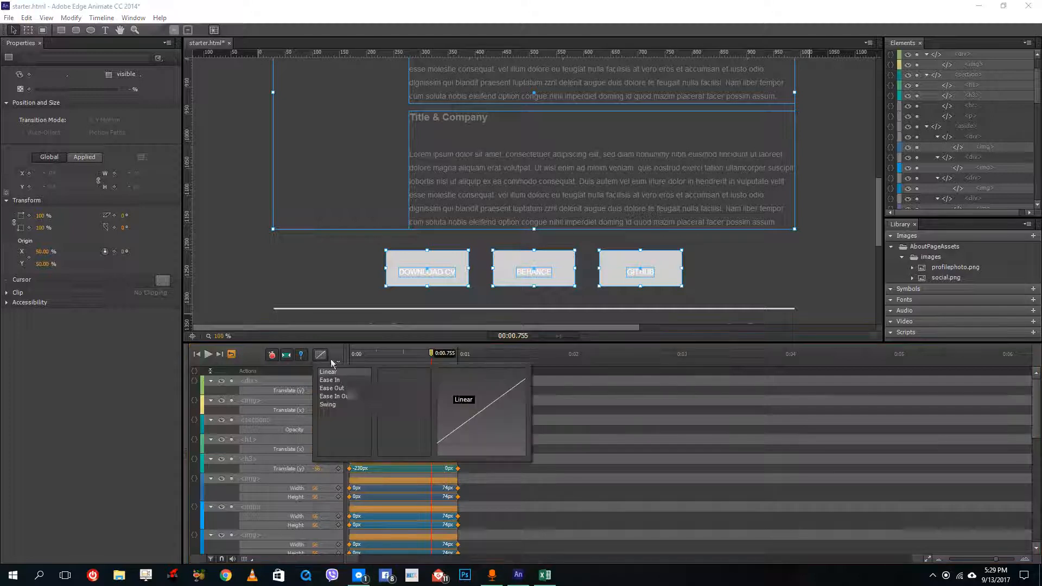
click(342, 388)
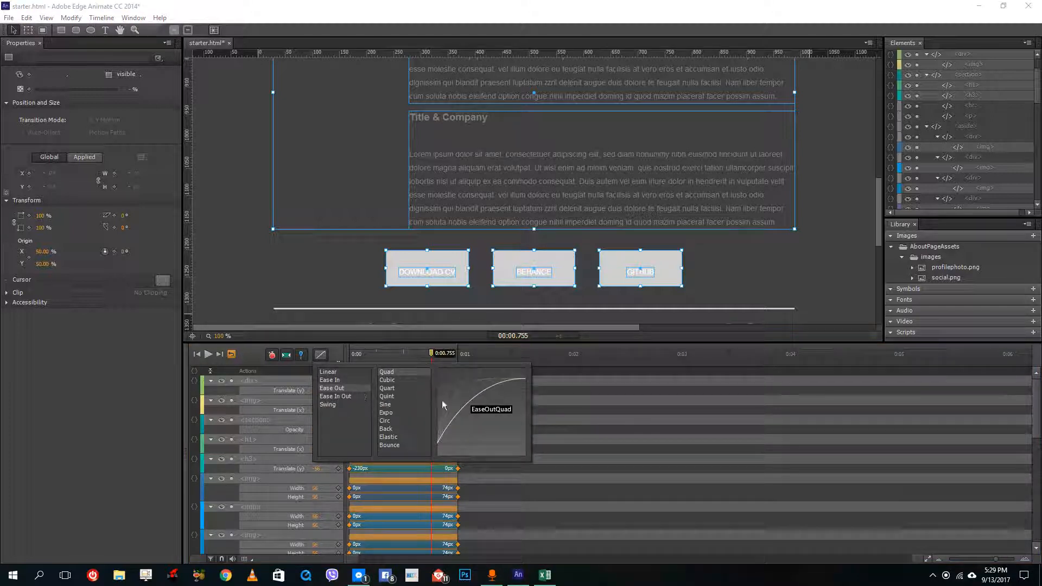
click(558, 412)
key(space)
click(378, 354)
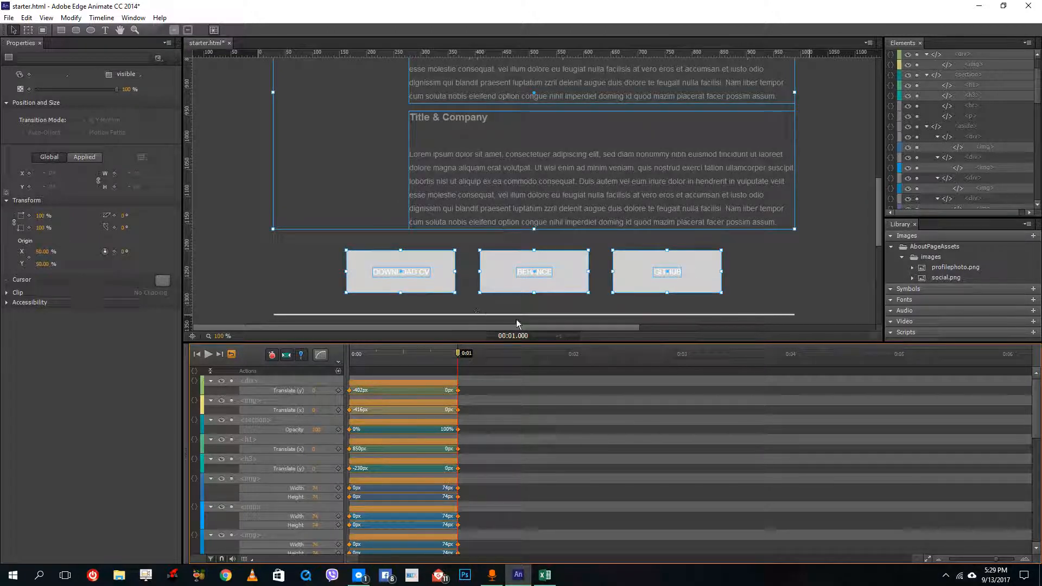
- Preview the page in the browser, reload it to replay the entrance transitions, and return to Edge Animate
click(9, 17)
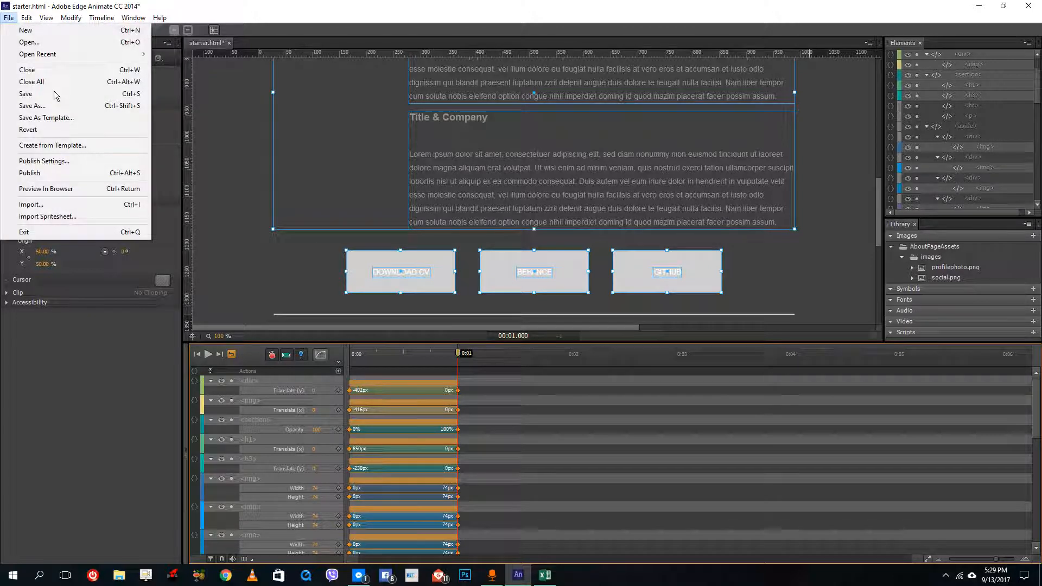
click(53, 190)
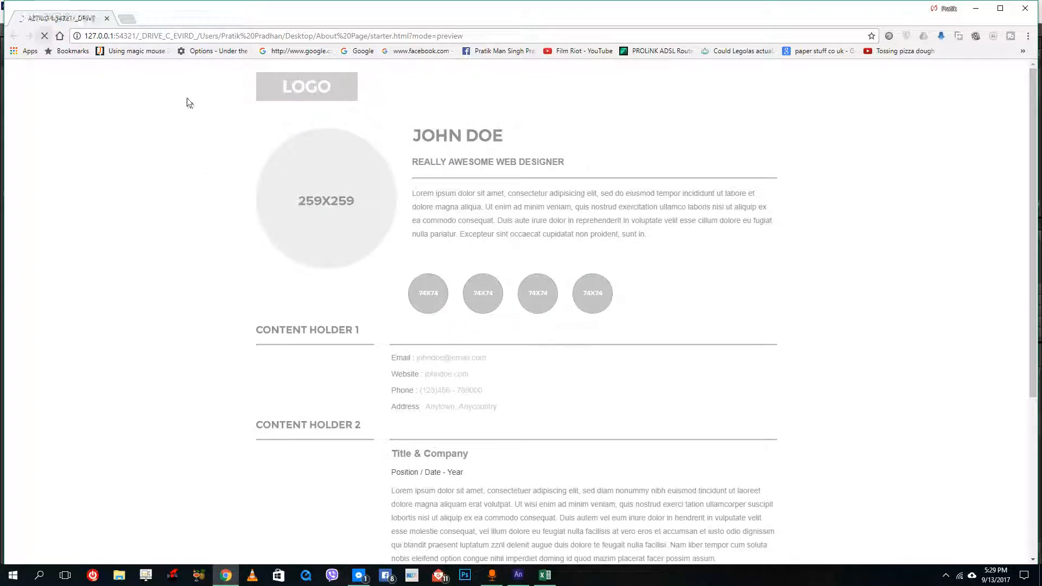
scroll(499, 233, down, 2)
scroll(499, 233, up, 1)
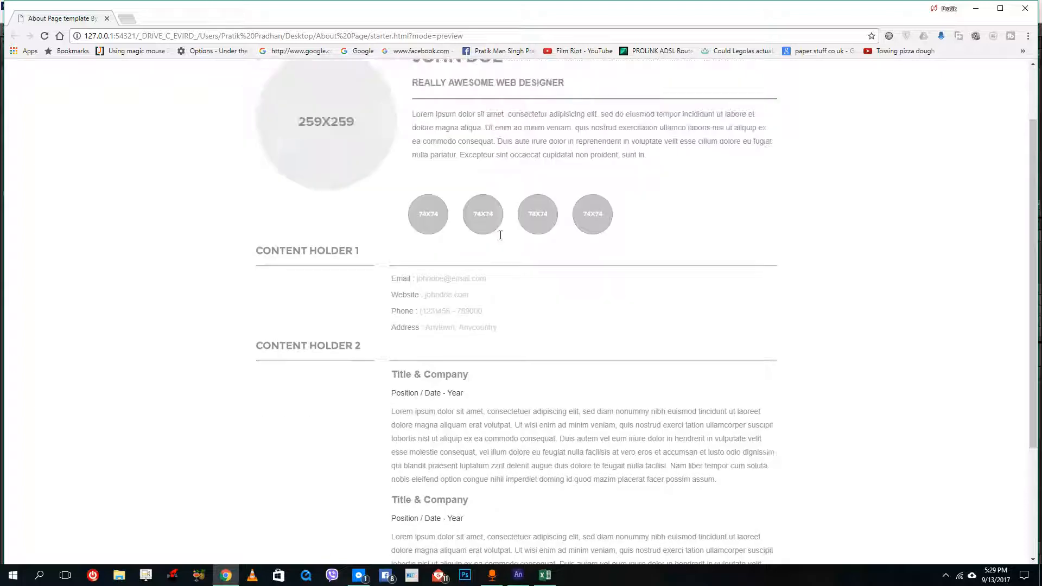
scroll(500, 235, down, 3)
click(50, 38)
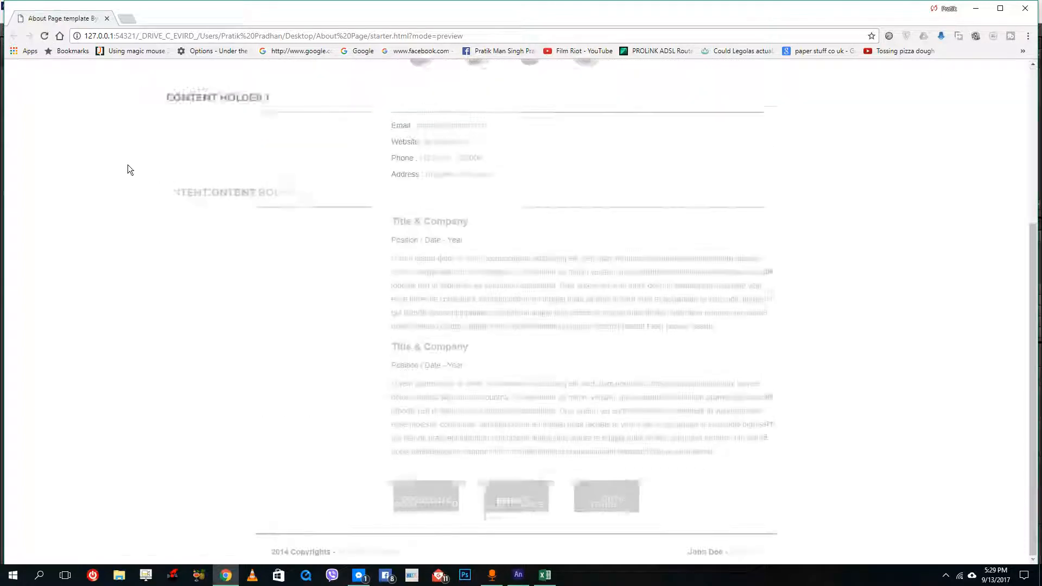
click(977, 11)
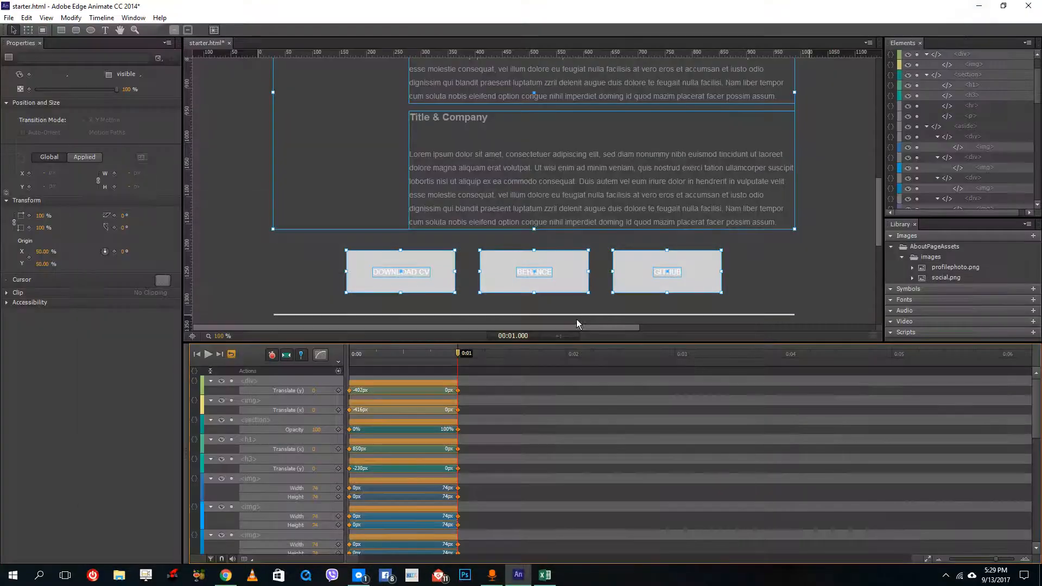
- Stagger the intro section, name, job title and first social circle transitions to start at about 0.7, 1.1, 1.5 and 1.75 s
click(537, 409)
drag(375, 406, 473, 428)
drag(395, 442, 516, 442)
drag(393, 461, 556, 465)
drag(398, 481, 588, 481)
drag(426, 492, 606, 474)
- Stagger the second, third and fourth social circle transitions to start at about 1.5, 1.65 and 2.75 s
scroll(476, 473, down, 5)
scroll(447, 429, up, 3)
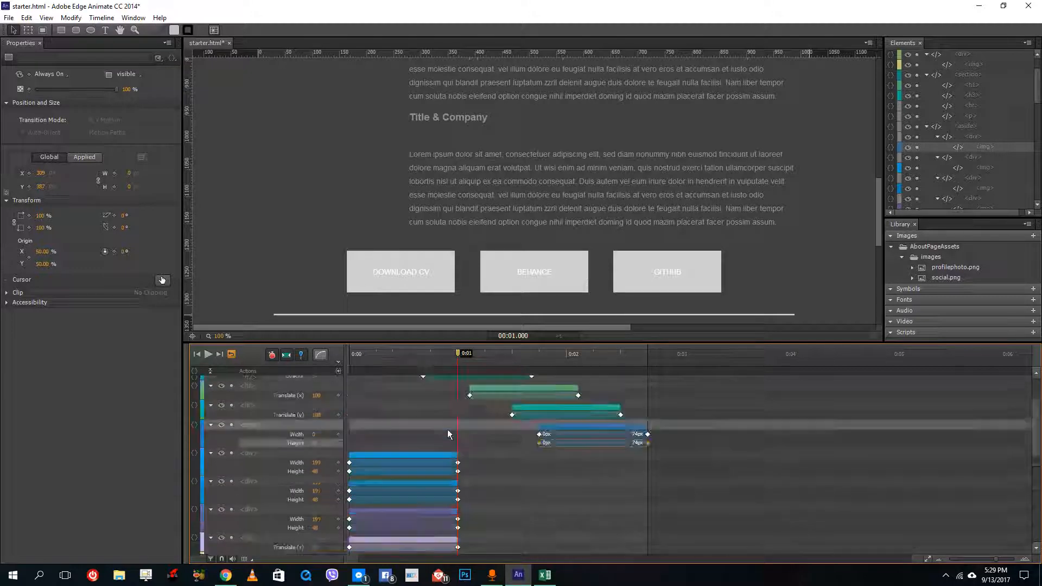
drag(407, 453, 570, 455)
drag(393, 491, 590, 491)
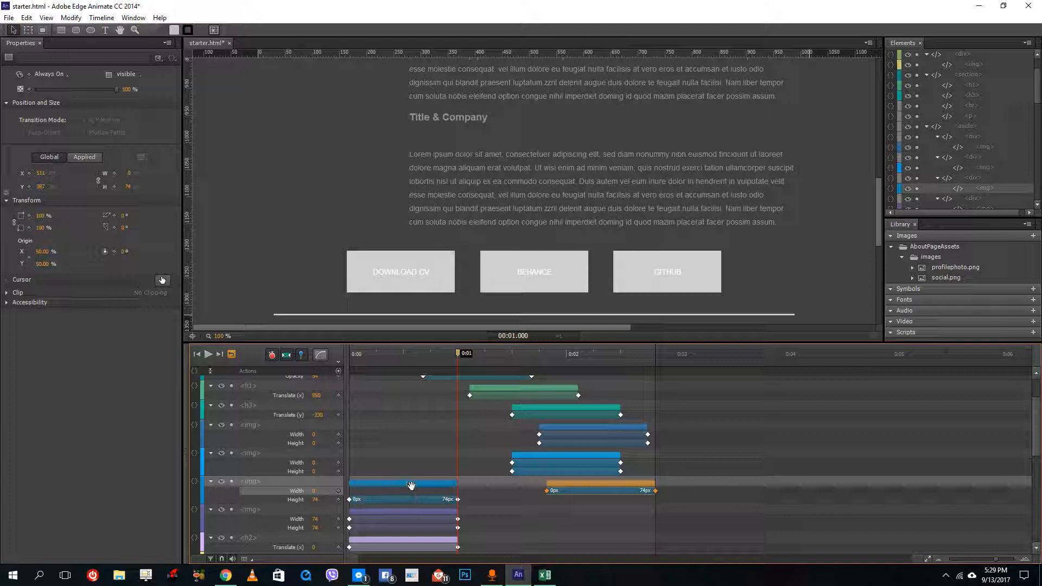
key(ctrl+z)
drag(381, 483, 551, 480)
drag(384, 513, 687, 513)
click(496, 500)
scroll(495, 497, up, 2)
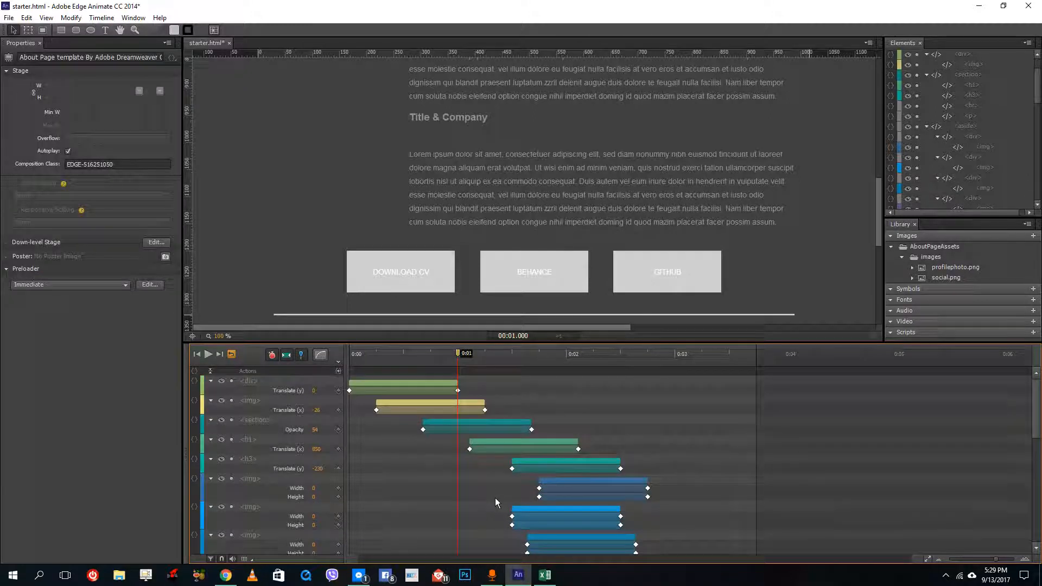
- Stagger the three button and the footer text transitions, starting the Download CV and Behance buttons at about 1.5 and 1.65 s
scroll(494, 497, down, 5)
click(413, 522)
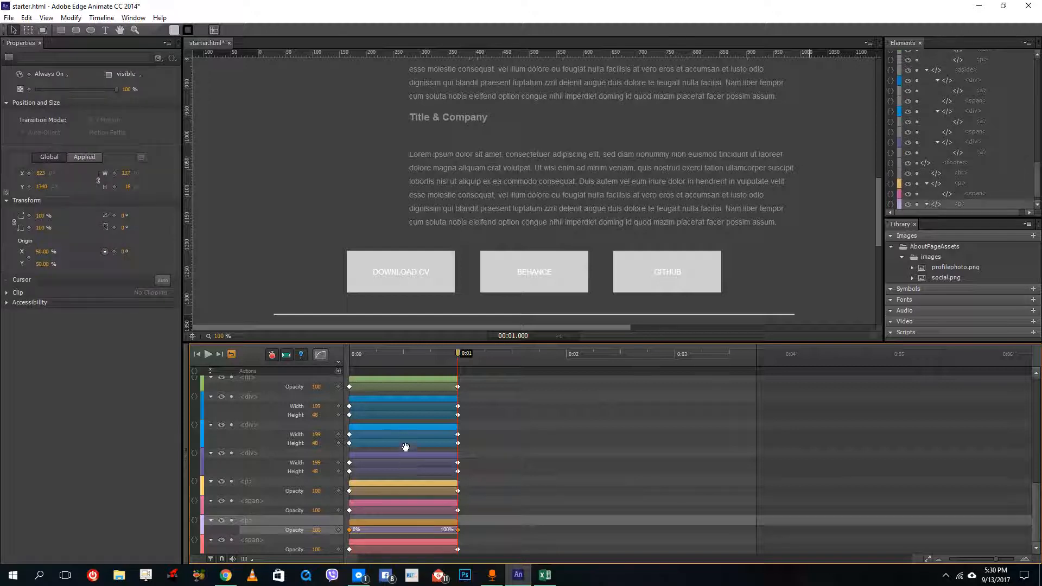
drag(406, 434, 582, 432)
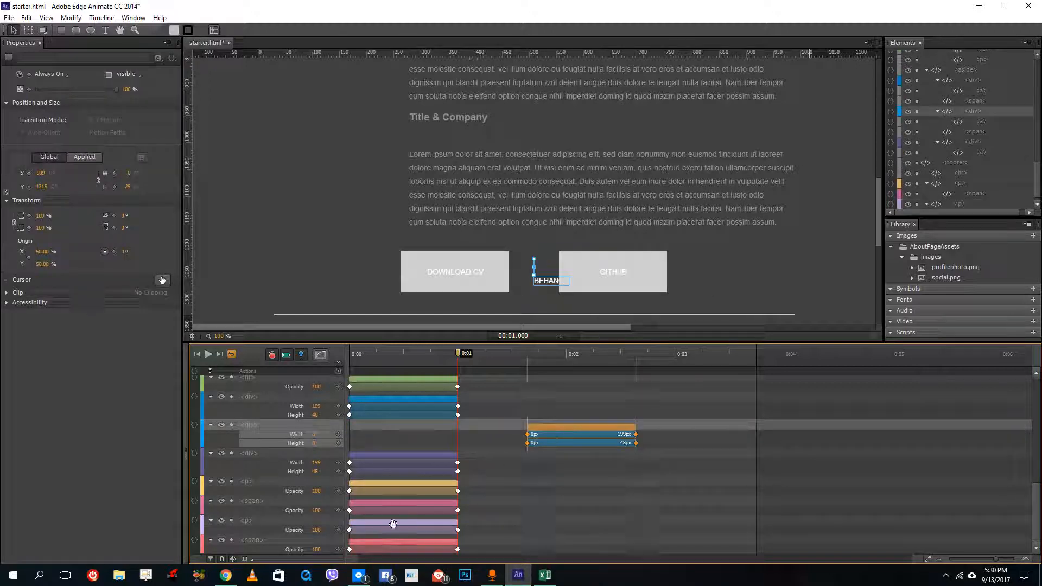
drag(386, 505, 553, 504)
drag(404, 462, 609, 462)
drag(407, 491, 520, 491)
drag(402, 522, 621, 520)
scroll(465, 433, up, 2)
drag(412, 461, 538, 460)
- Shift the Content Holder 1 heading and its two divider line transitions to start at about 1.45, 1.95 and 1.1 s
click(375, 395)
scroll(383, 434, up, 3)
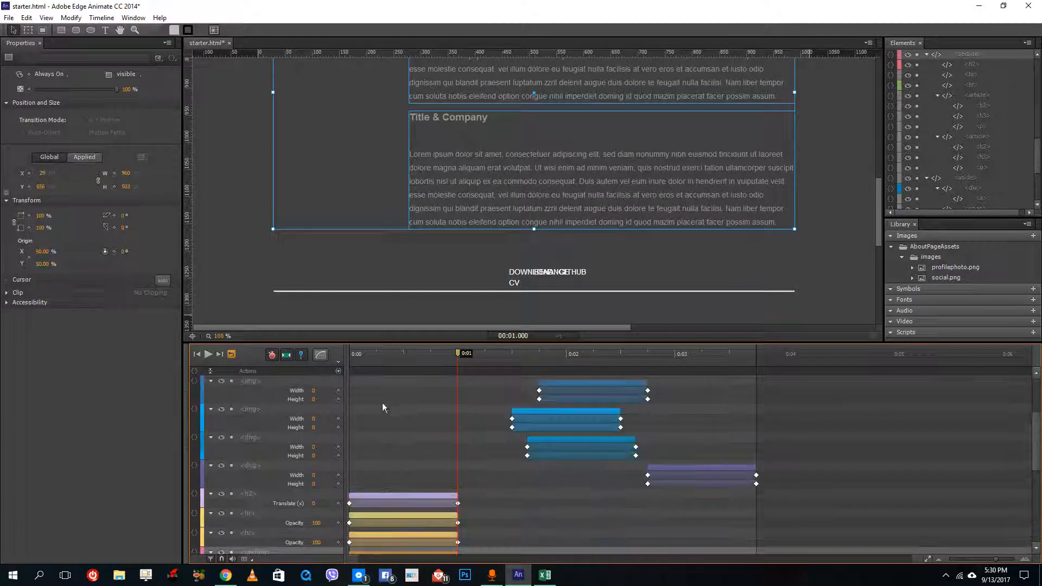
click(387, 444)
drag(388, 444, 546, 444)
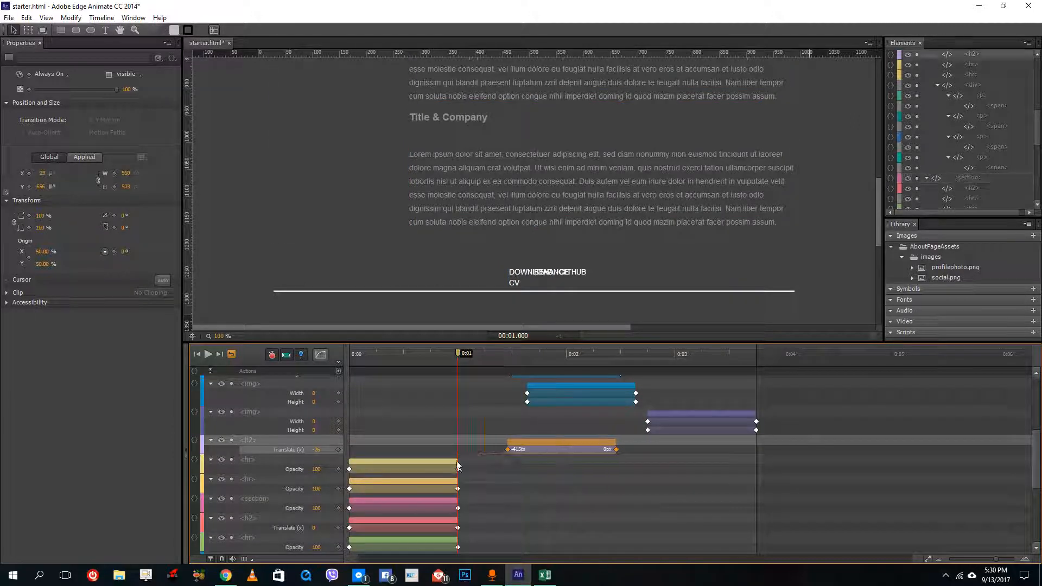
drag(456, 460, 669, 461)
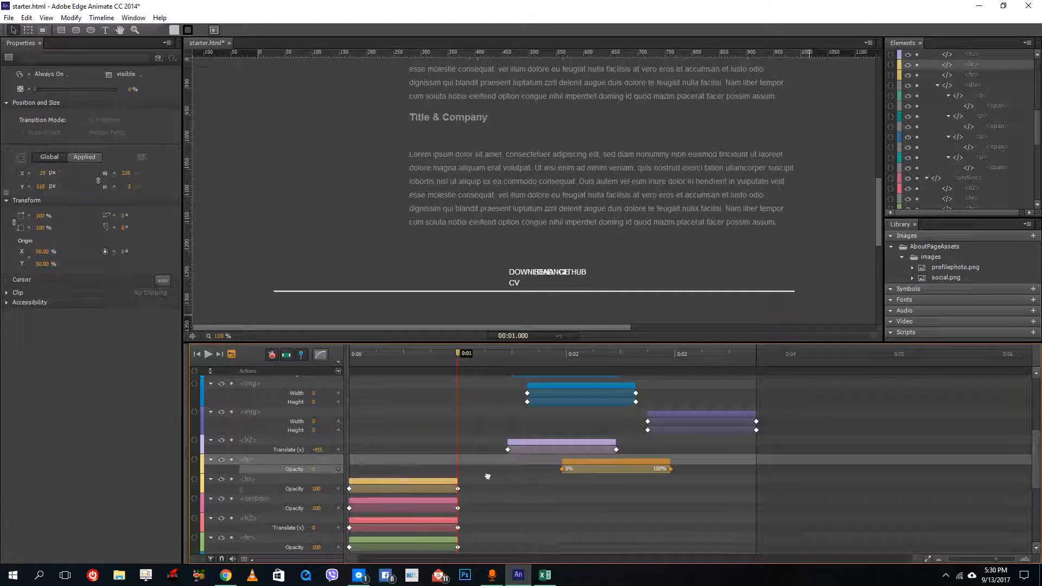
drag(391, 485, 511, 484)
- Shift the Content Holder 2 section, heading and divider line transitions to start at about 2.6, 2.1 and 0.95 s
drag(407, 502, 689, 502)
drag(405, 523, 633, 523)
scroll(554, 490, up, 2)
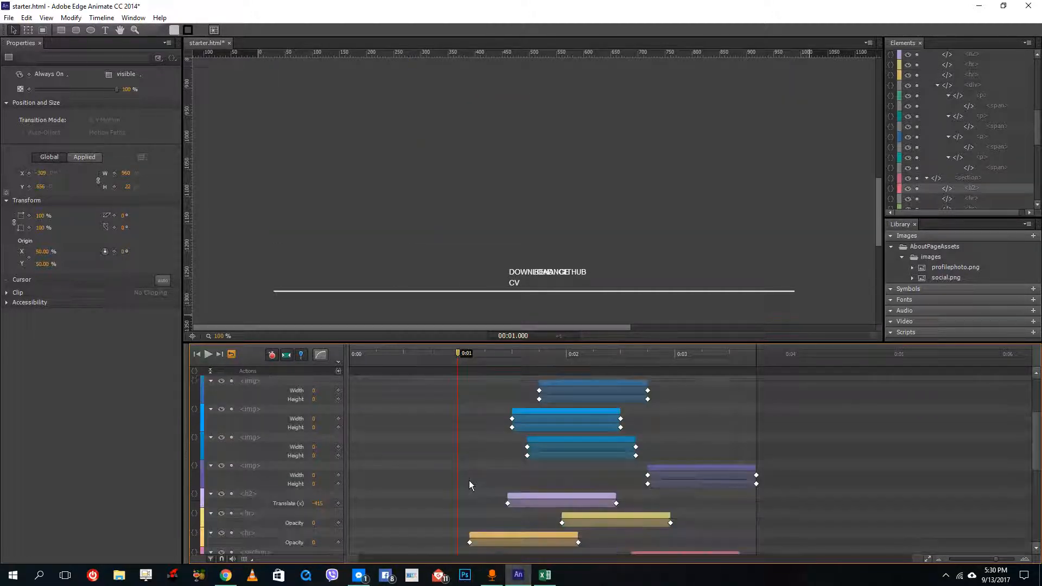
scroll(468, 481, down, 2)
drag(403, 485, 505, 486)
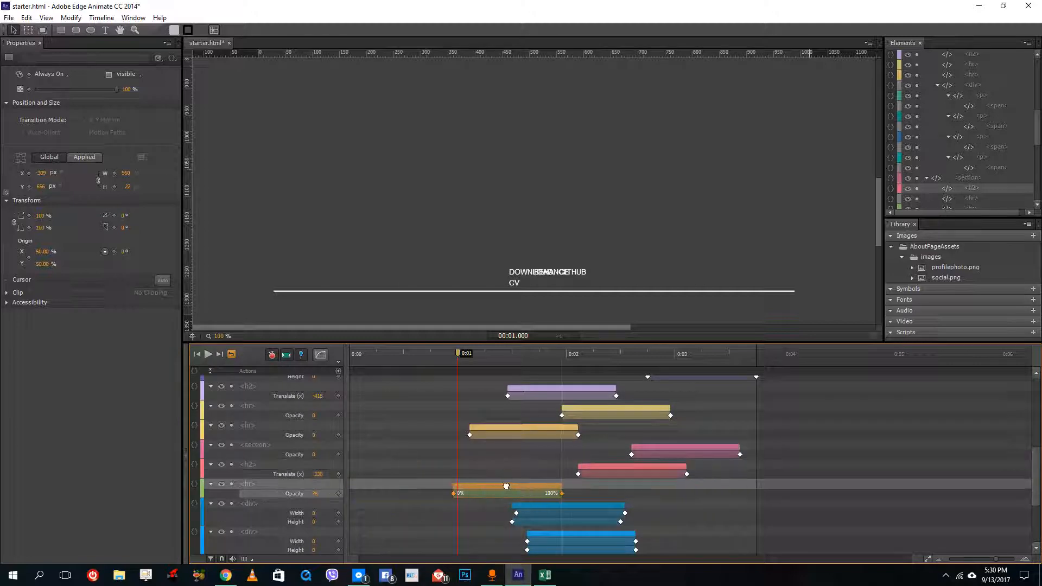
- Preview the page in the browser and reload it twice to check the staggered entrance transitions from header to footer
scroll(502, 482, up, 2)
click(9, 22)
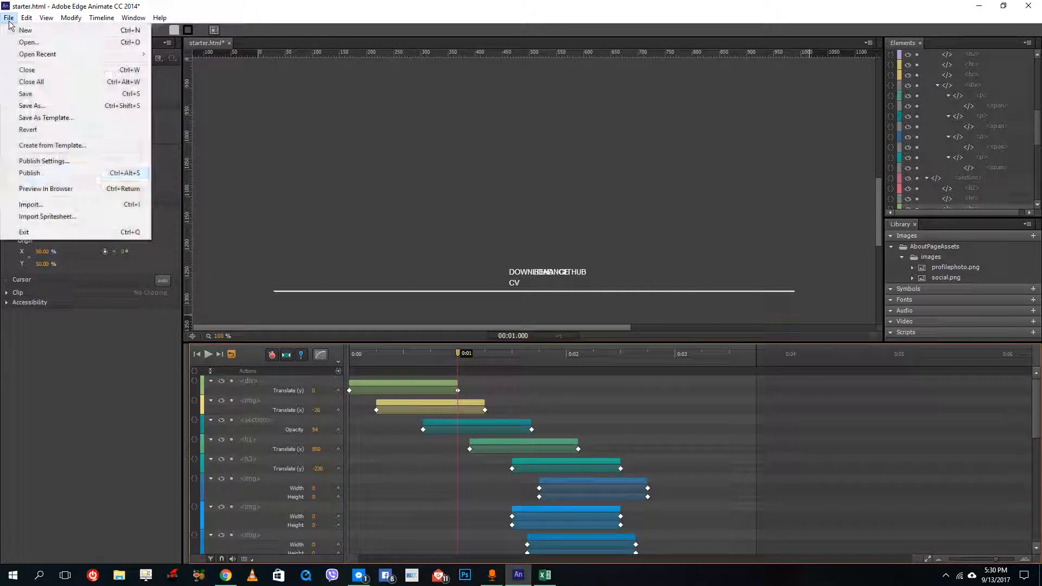
click(57, 194)
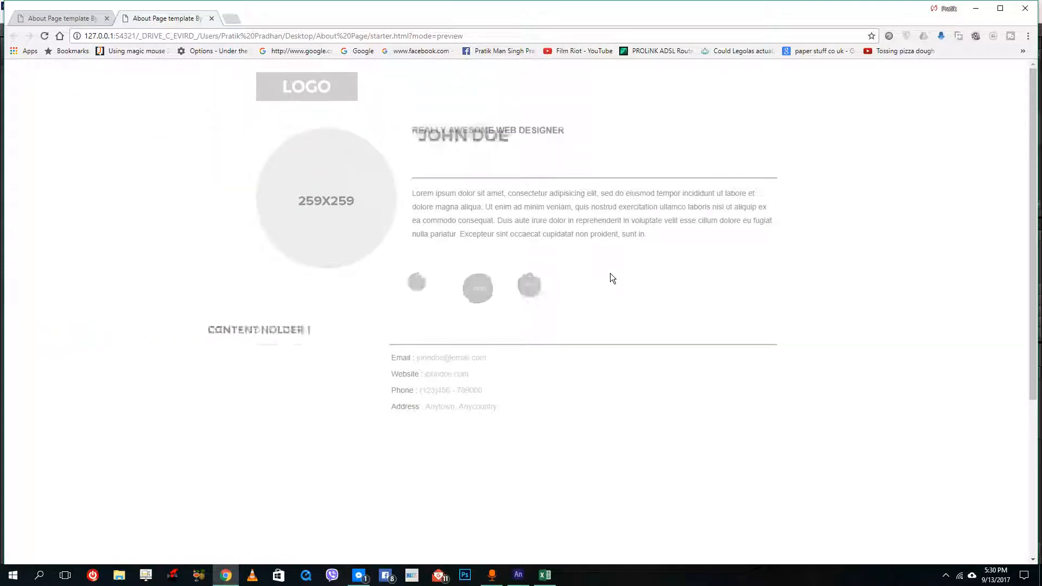
scroll(609, 278, down, 5)
scroll(610, 276, up, 5)
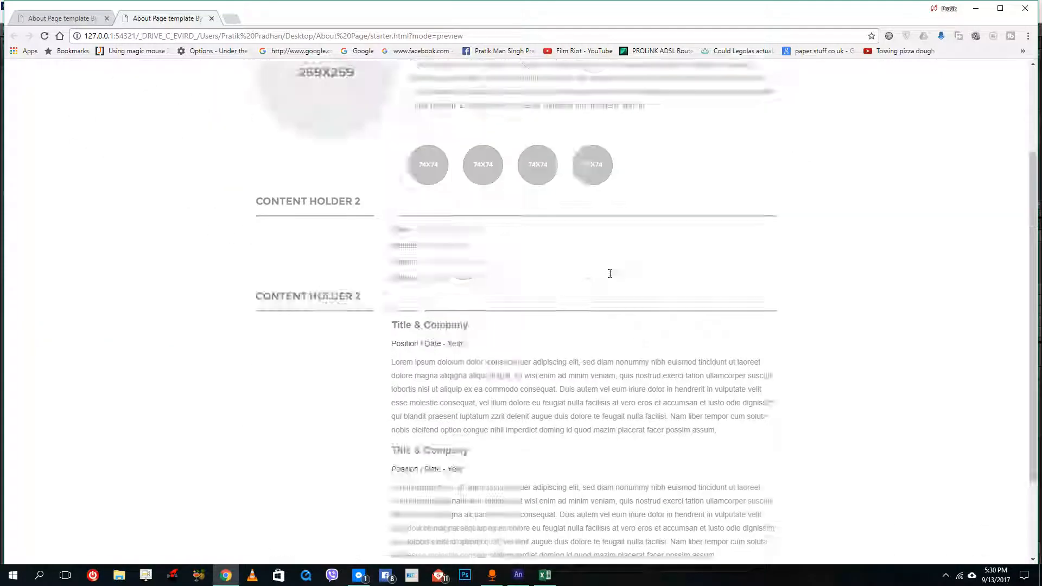
click(44, 37)
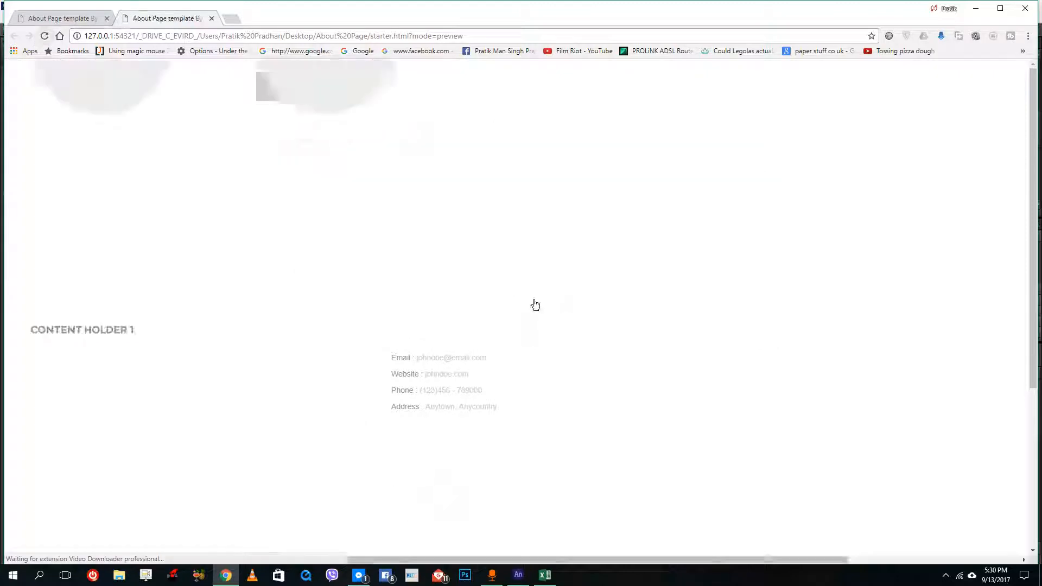
scroll(532, 300, down, 3)
scroll(534, 298, up, 3)
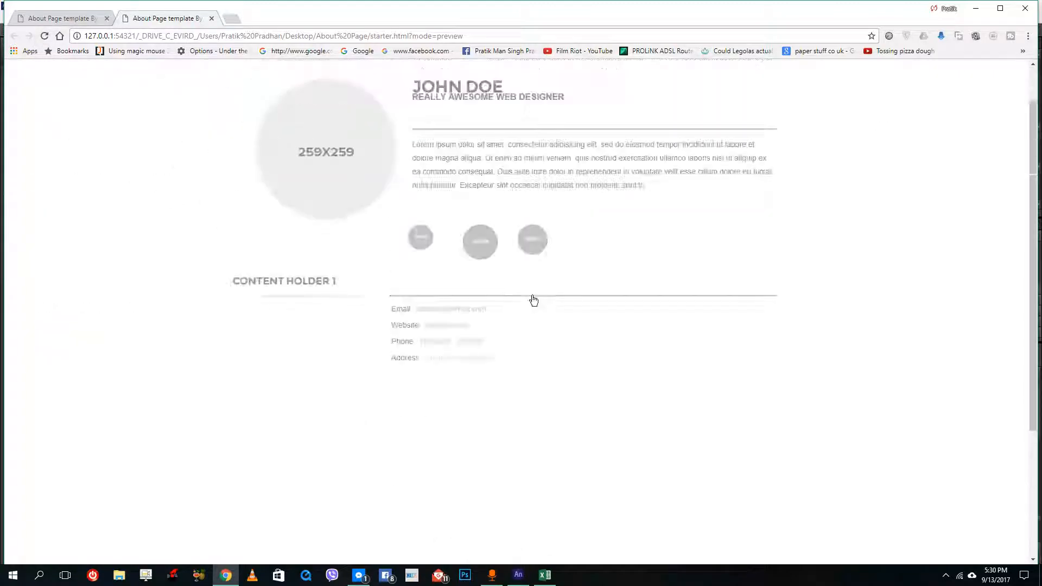
scroll(497, 272, down, 4)
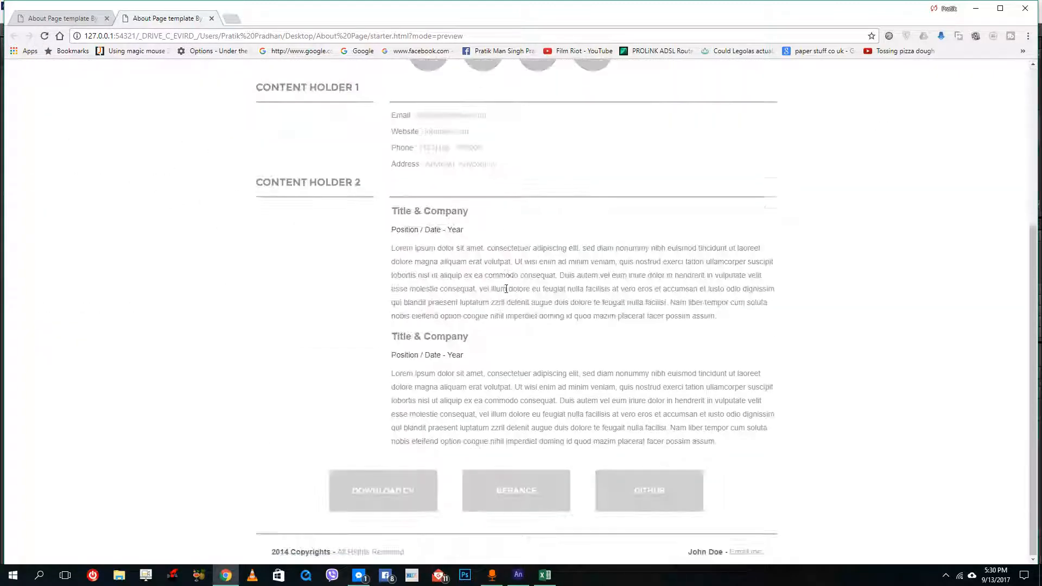
click(47, 39)
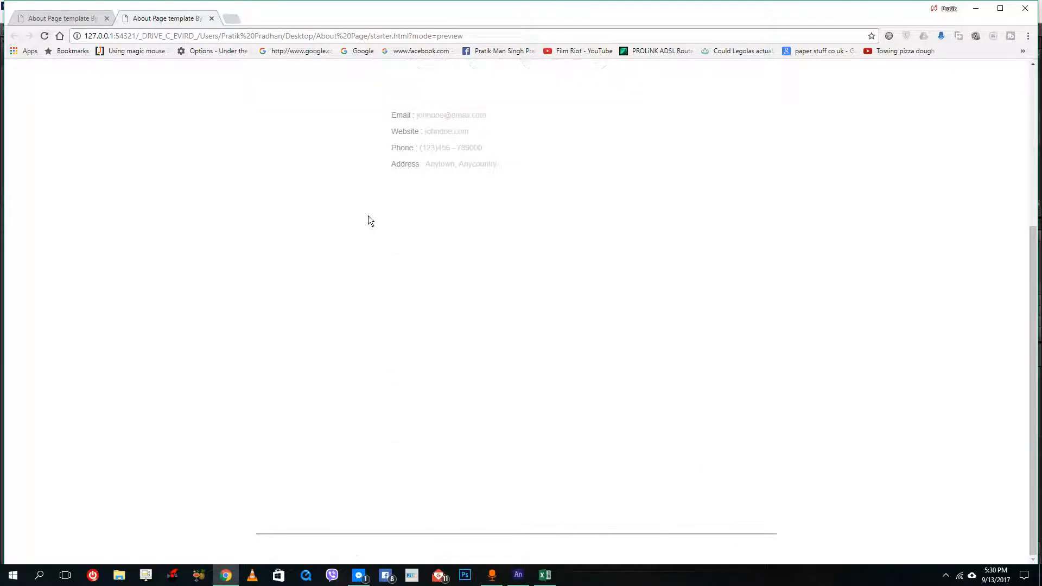